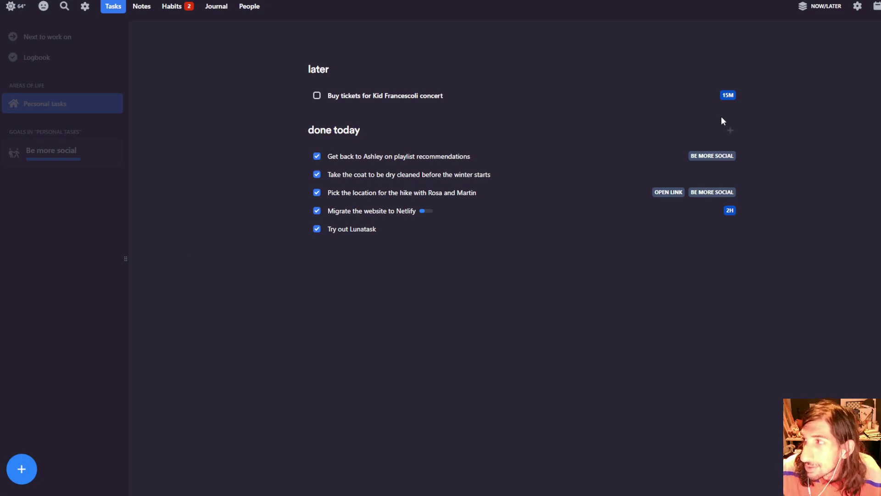
- Review the Personal tasks area settings, scrolling through and touching the name field, then close them
{"action": "left_click", "coordinate": [858, 6]}
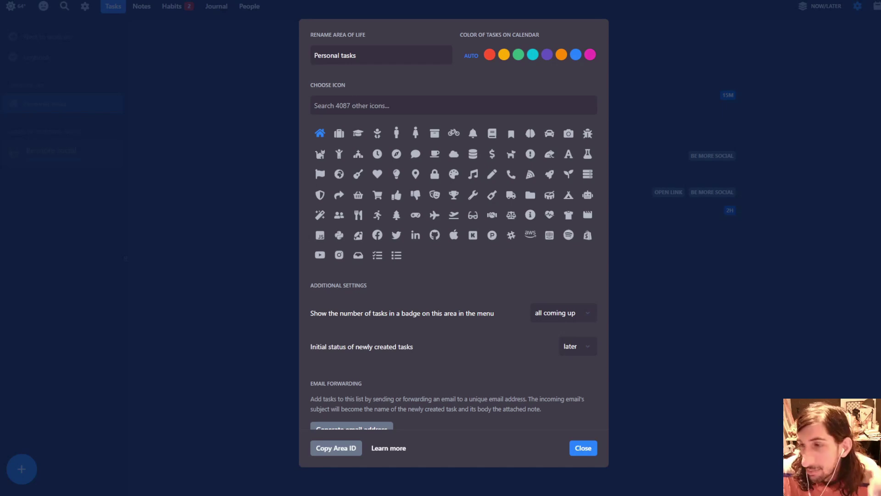
{"action": "left_click", "coordinate": [185, 148]}
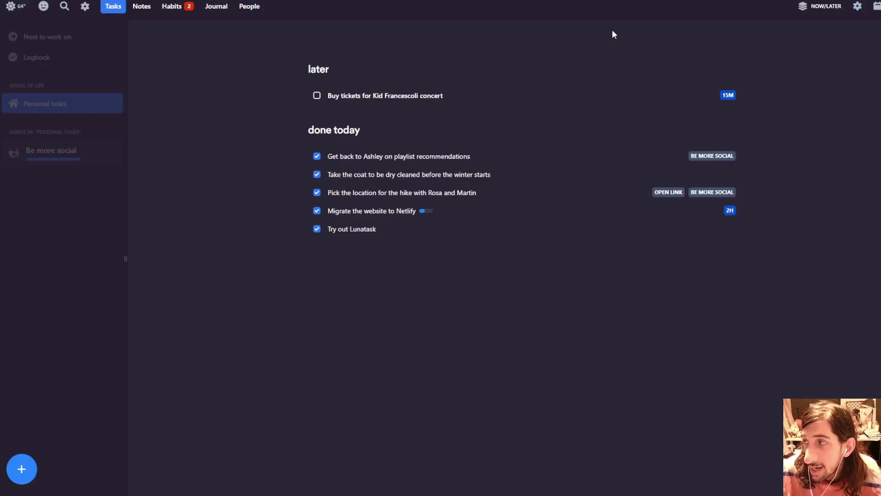
{"action": "left_click", "coordinate": [857, 8]}
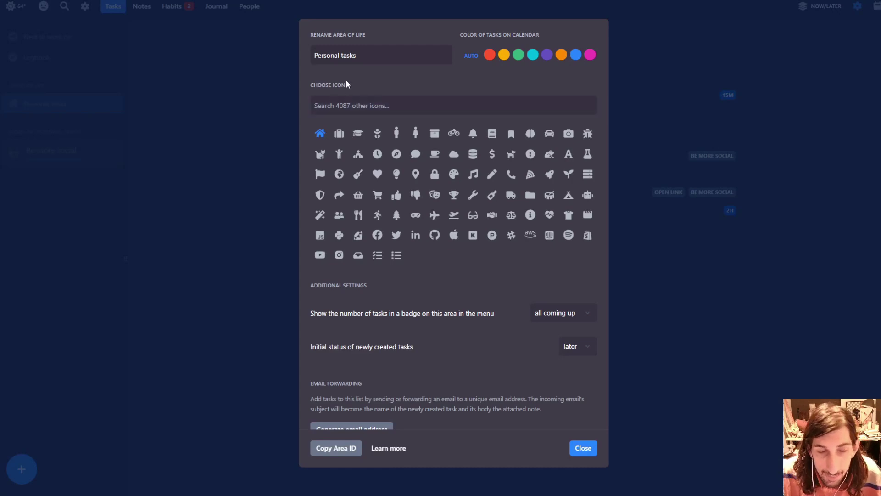
{"action": "scroll", "coordinate": [460, 222], "scroll_direction": "down", "scroll_amount": 1}
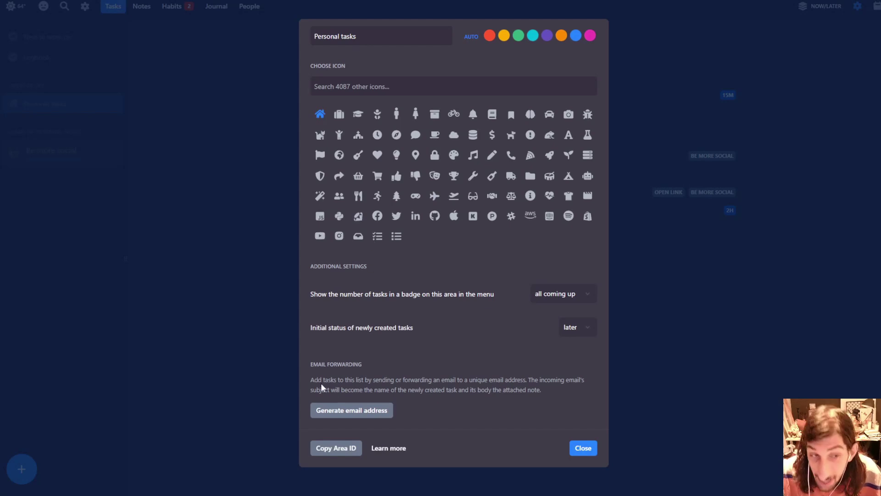
{"action": "scroll", "coordinate": [402, 382], "scroll_direction": "up", "scroll_amount": 1}
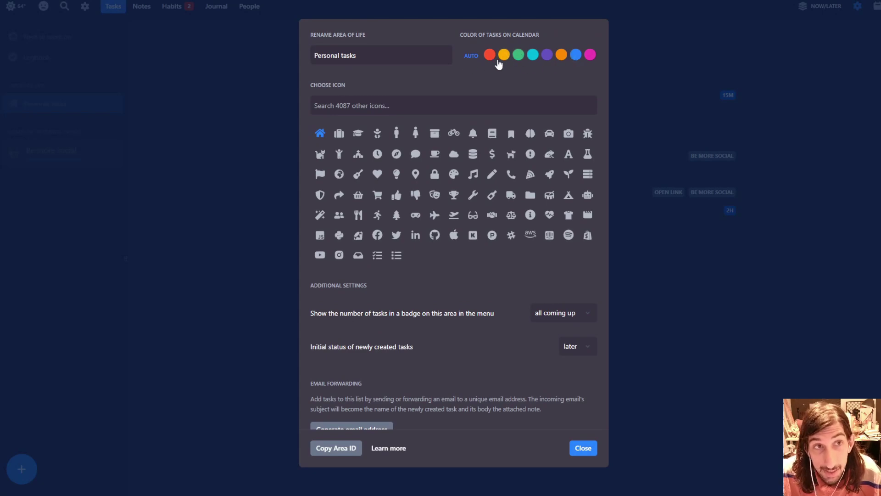
{"action": "left_click", "coordinate": [433, 49]}
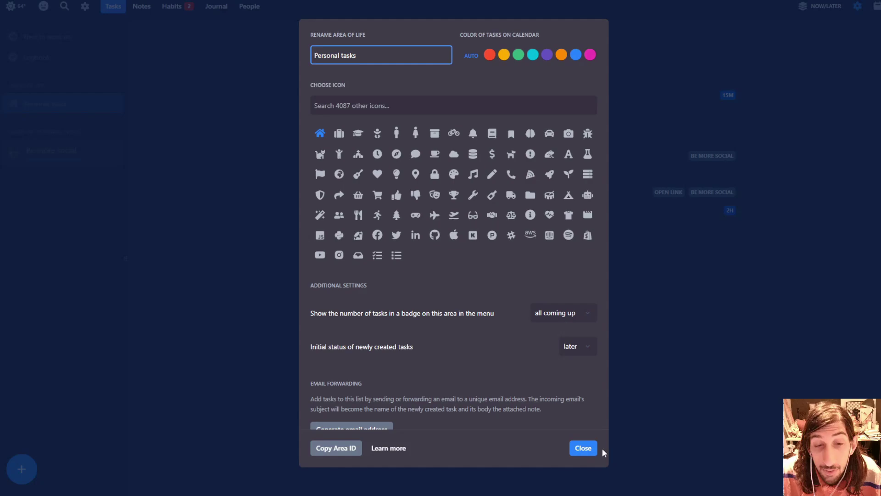
{"action": "left_click", "coordinate": [591, 449]}
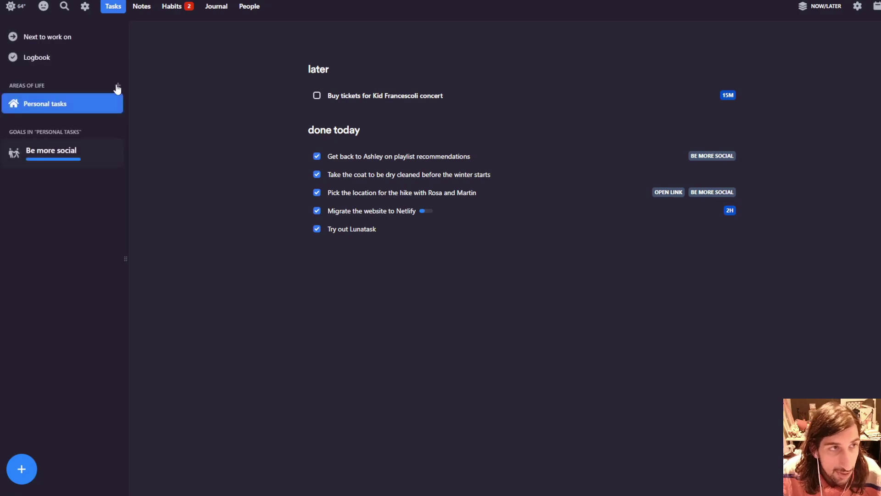
- Create a 'Work' area of life, then switch to Personal tasks and back to Work
{"action": "left_click", "coordinate": [118, 87]}
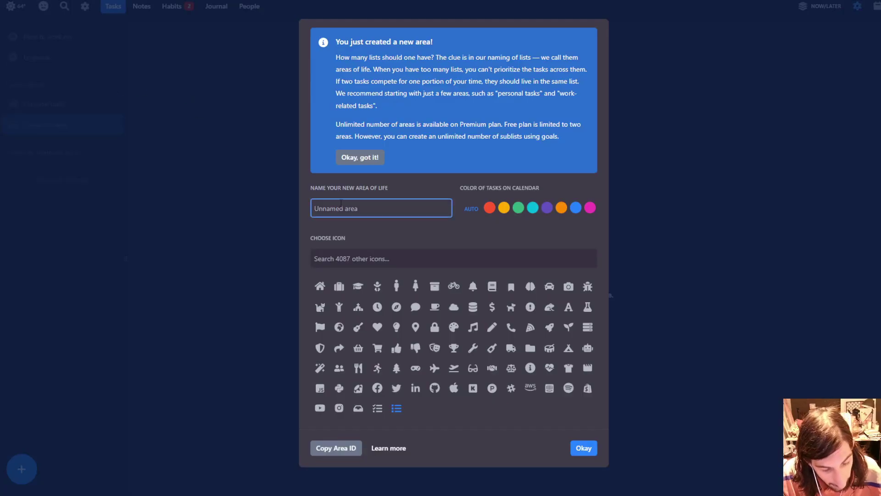
{"action": "type", "text": "Work"}
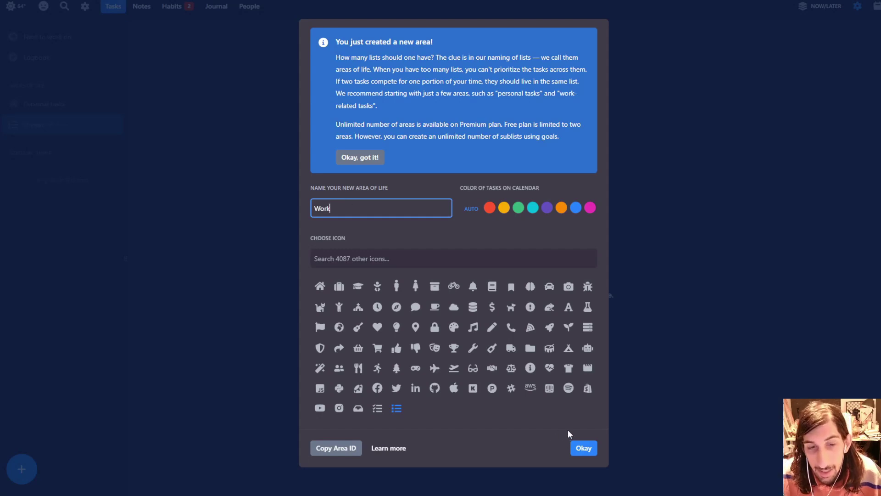
{"action": "left_click", "coordinate": [585, 448]}
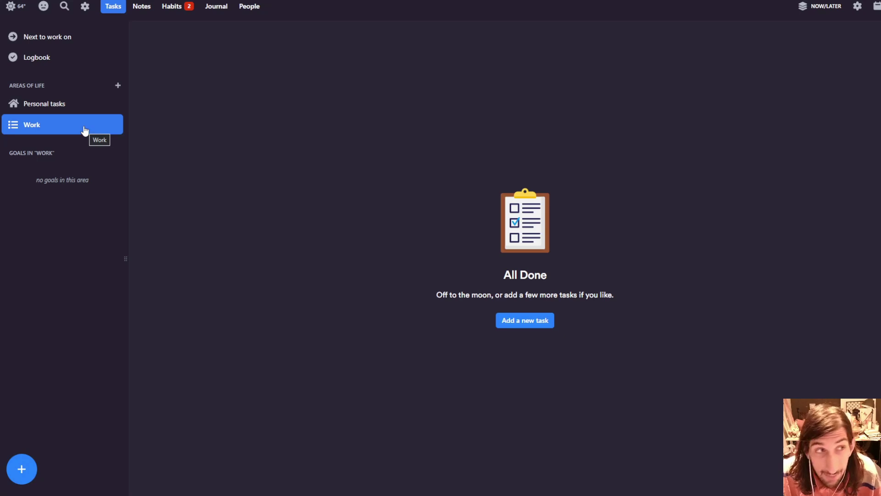
{"action": "left_click", "coordinate": [54, 109]}
{"action": "left_click", "coordinate": [50, 129]}
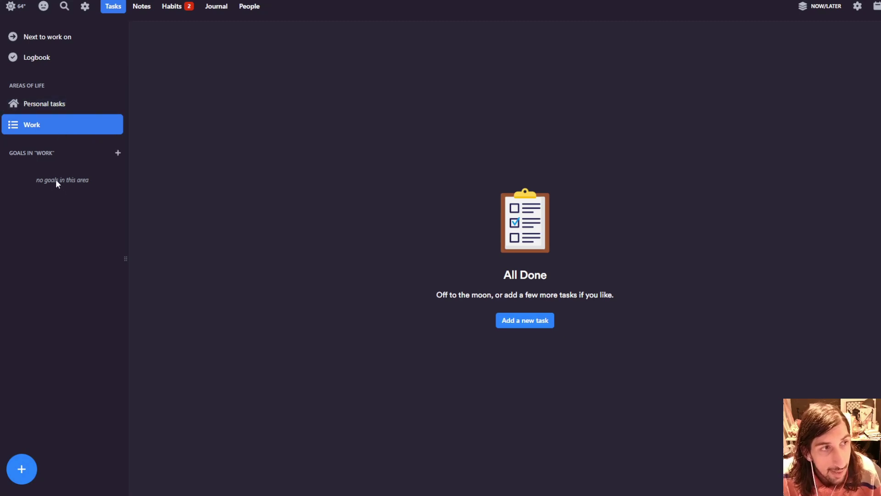
- Add the goal '3500 subscribers' to Work, fixing typos, then check Personal tasks and return
{"action": "left_click", "coordinate": [118, 153]}
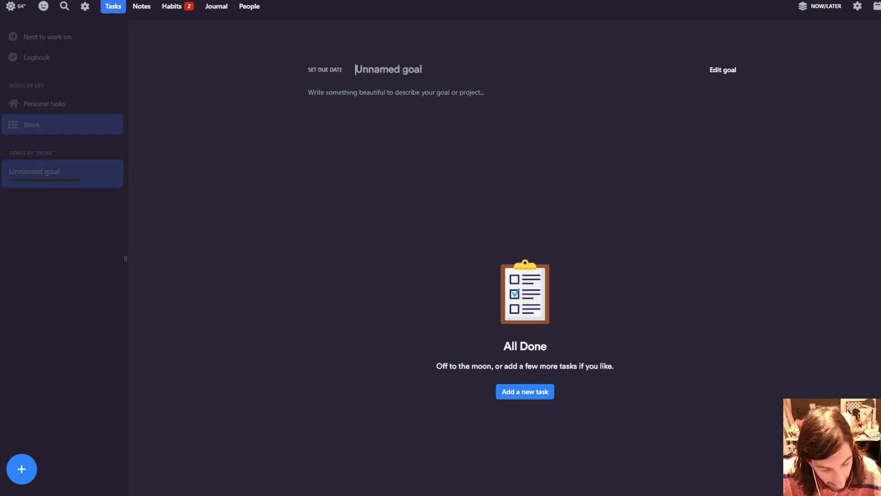
{"action": "type", "text": "3"}
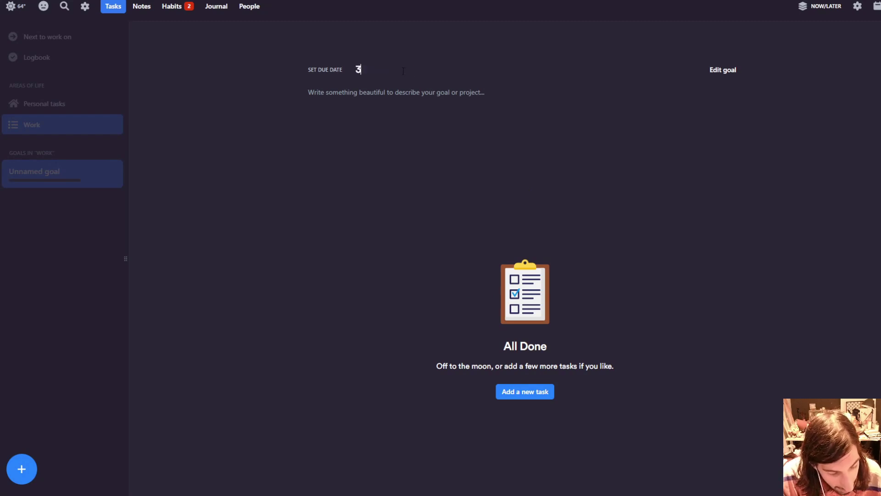
{"action": "type", "text": "500 subric"}
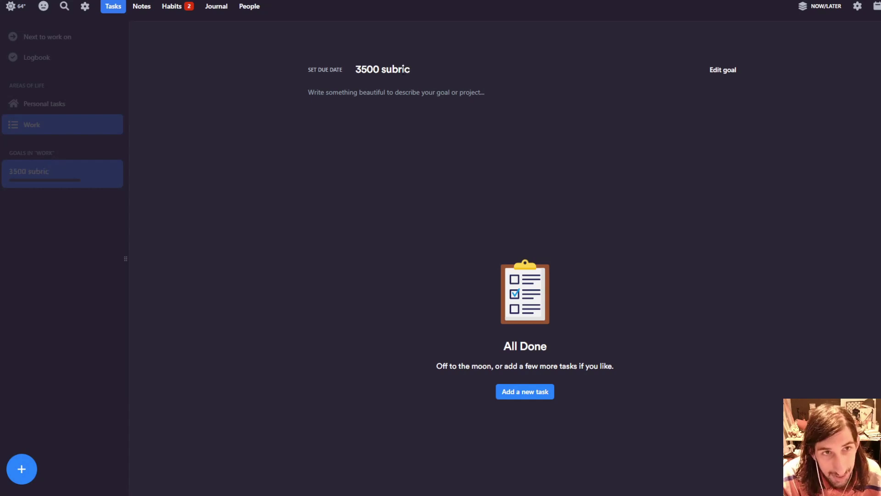
{"action": "key", "text": "BackSpace"}
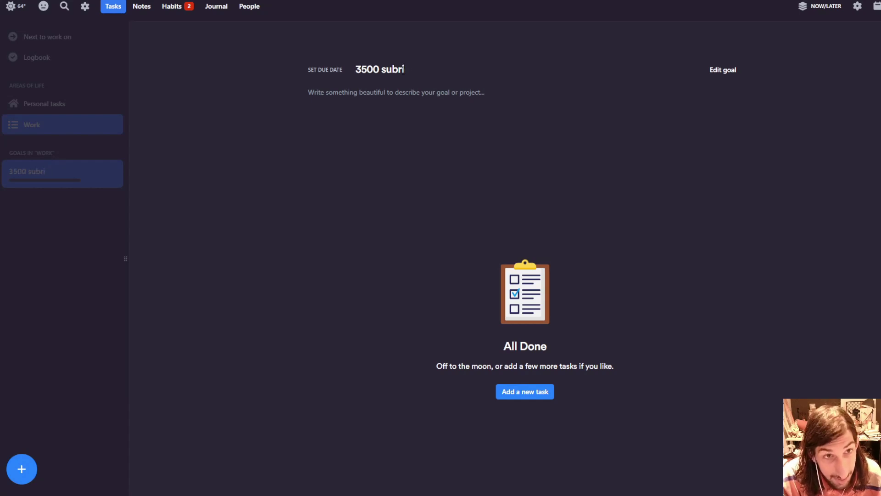
{"action": "key", "text": "BackSpace"}
{"action": "key", "text": "BackSpace"}
{"action": "type", "text": "sv"}
{"action": "key", "text": "BackSpace"}
{"action": "type", "text": "c"}
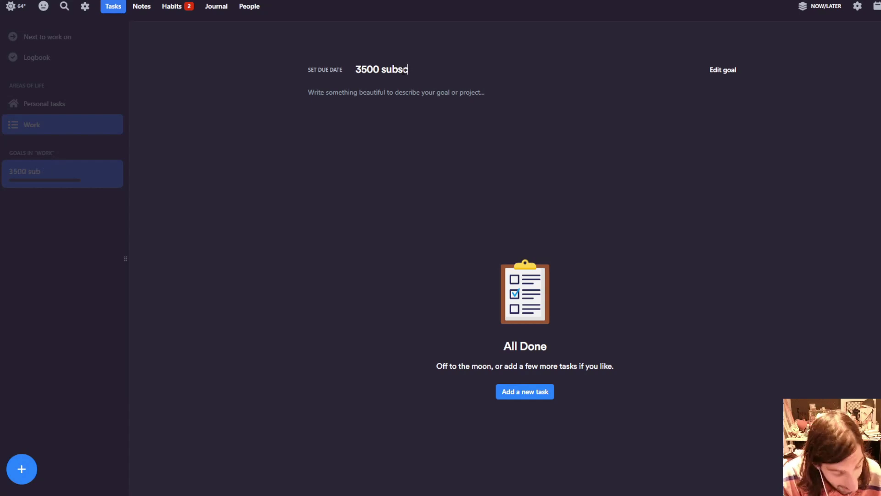
{"action": "type", "text": "ribers"}
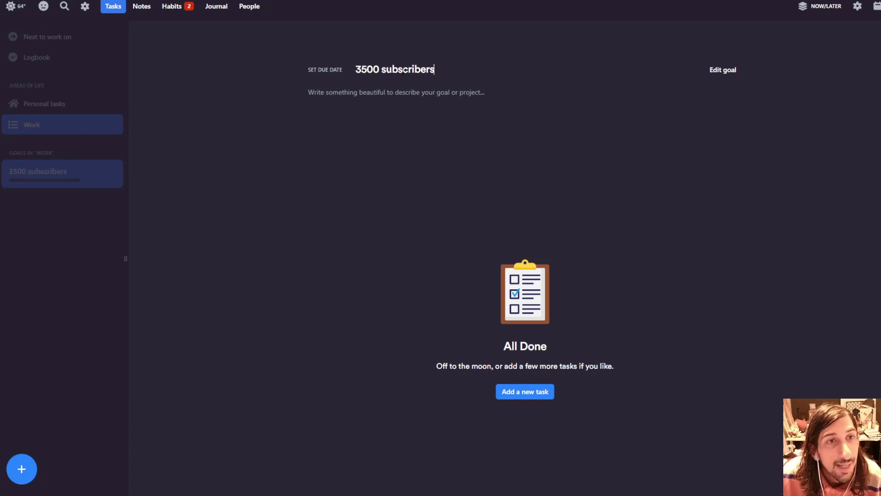
{"action": "left_click", "coordinate": [430, 94]}
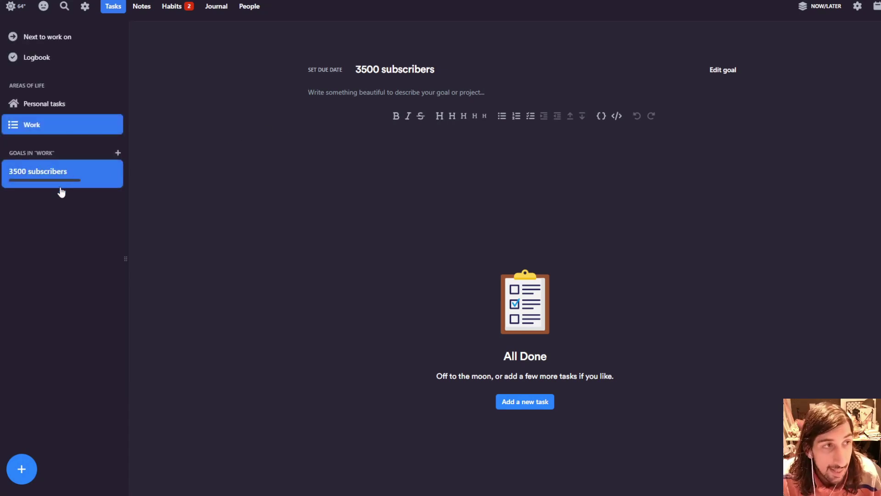
{"action": "left_click", "coordinate": [72, 104]}
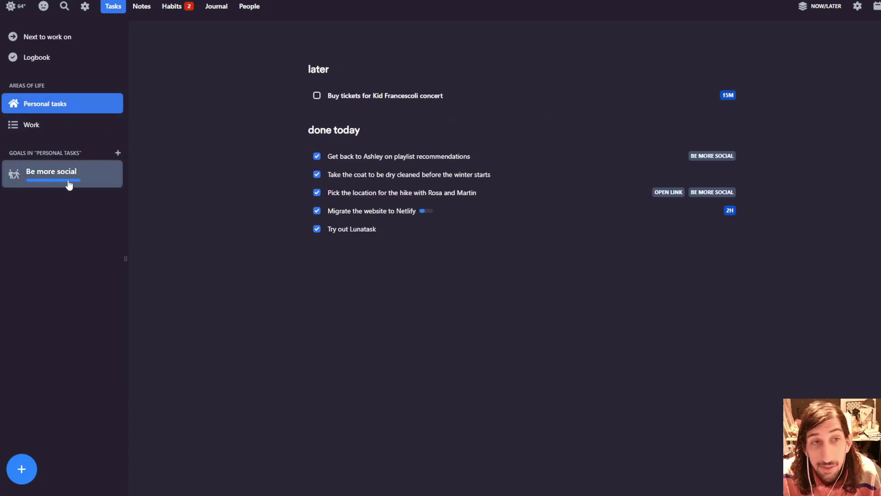
{"action": "left_click", "coordinate": [54, 123]}
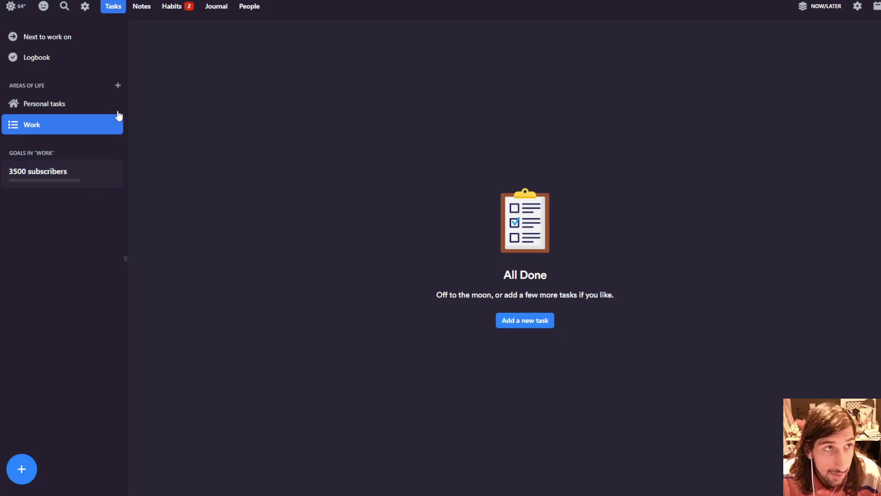
{"action": "left_click", "coordinate": [84, 8]}
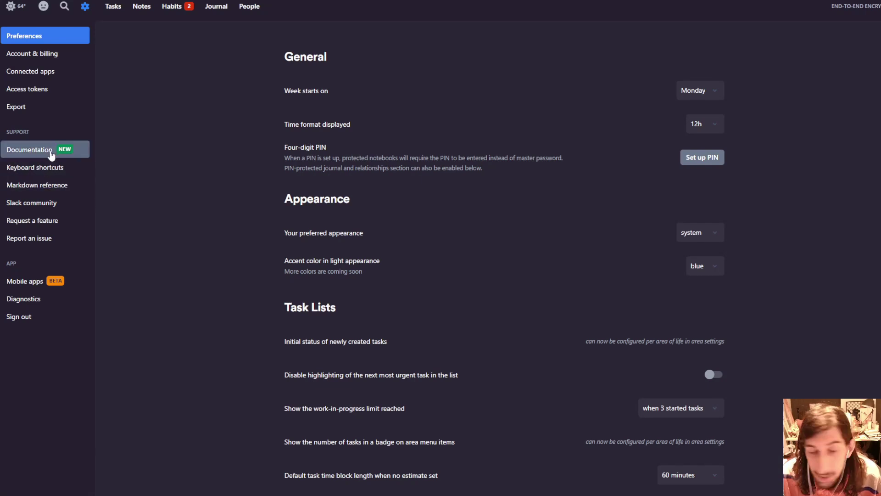
{"action": "left_click", "coordinate": [21, 109]}
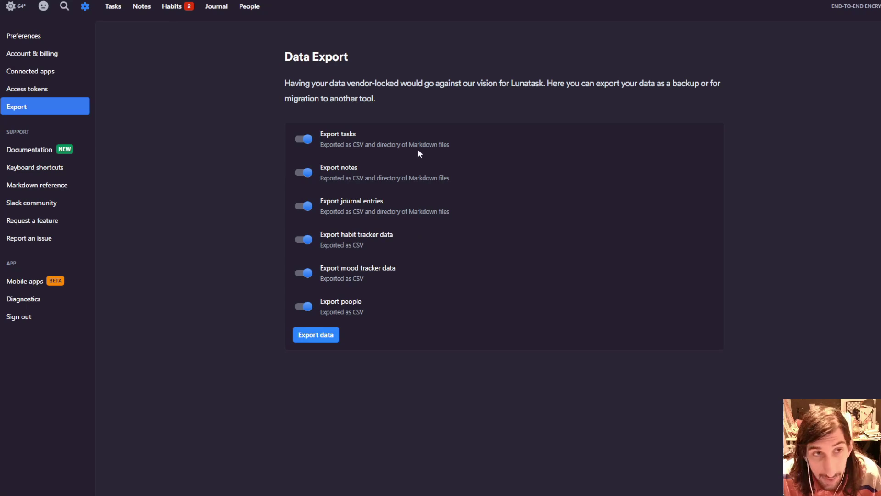
{"action": "left_click", "coordinate": [52, 72]}
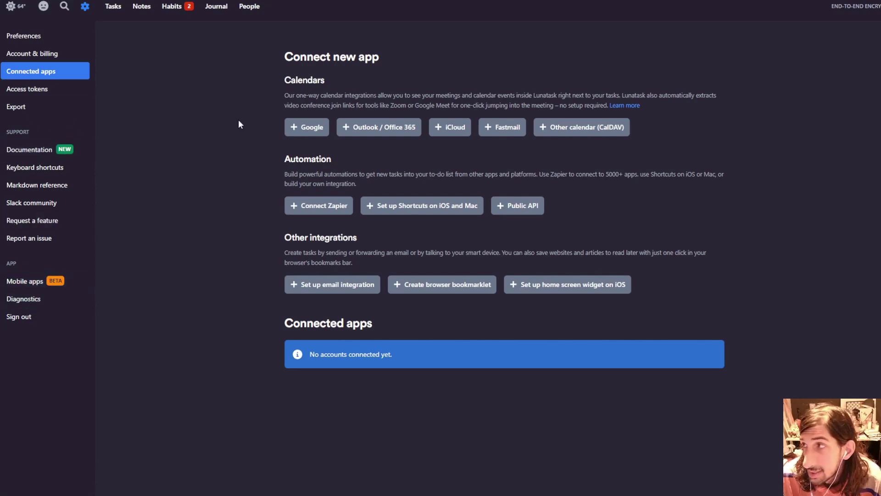
{"action": "left_click", "coordinate": [113, 6]}
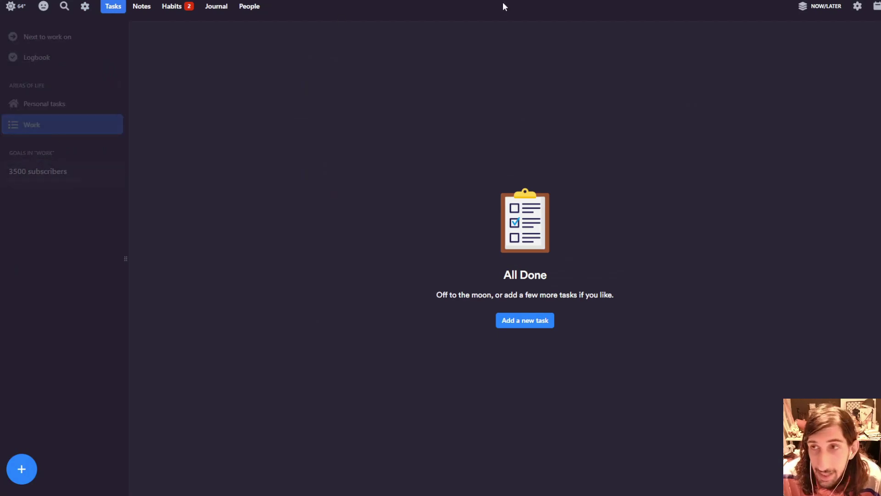
- Go to Notes, browse the notebook list, and show the Welcome to notes note's Move to options
{"action": "left_click", "coordinate": [144, 9]}
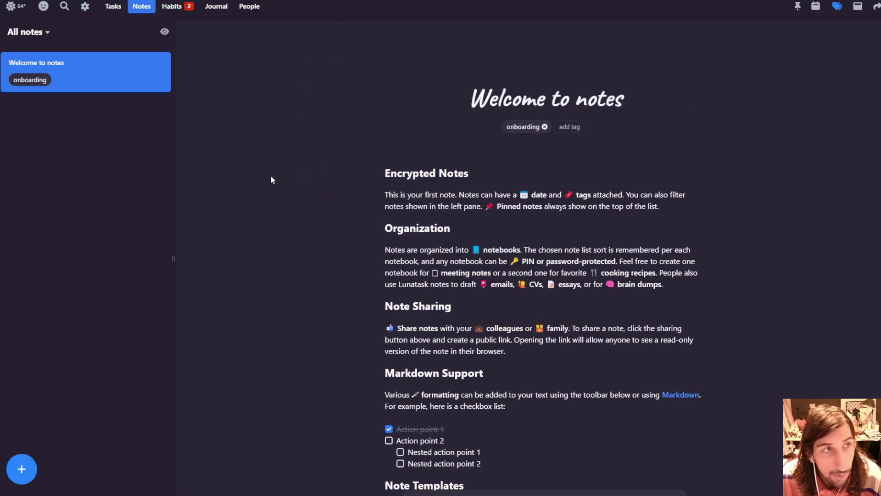
{"action": "scroll", "coordinate": [322, 165], "scroll_direction": "down", "scroll_amount": 2}
{"action": "scroll", "coordinate": [565, 222], "scroll_direction": "up", "scroll_amount": 2}
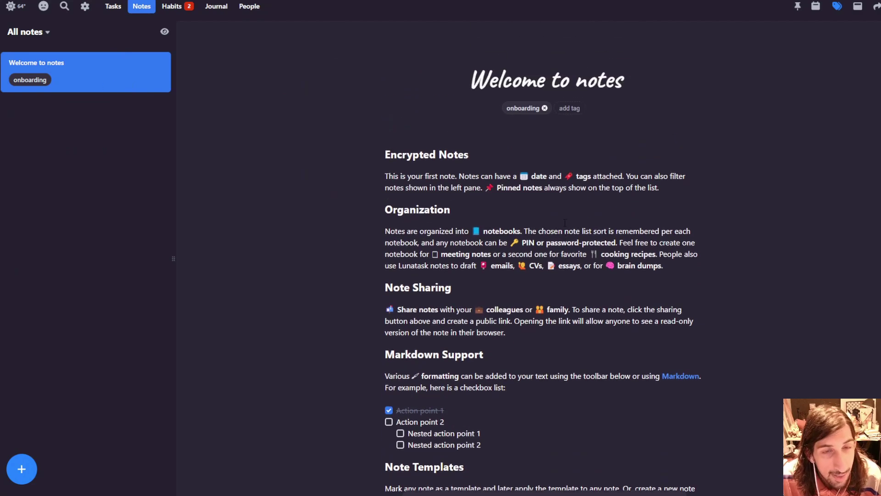
{"action": "scroll", "coordinate": [565, 222], "scroll_direction": "up", "scroll_amount": 1}
{"action": "left_click", "coordinate": [39, 39]}
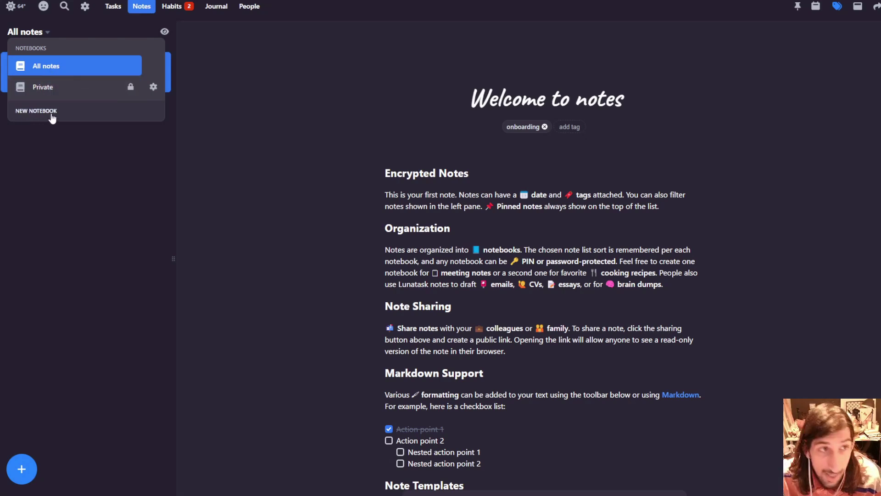
{"action": "left_click", "coordinate": [88, 197]}
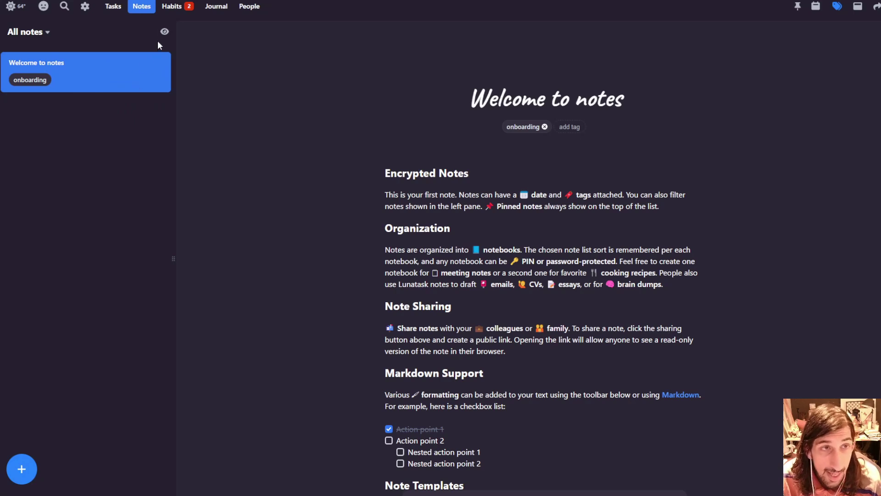
{"action": "right_click", "coordinate": [74, 73]}
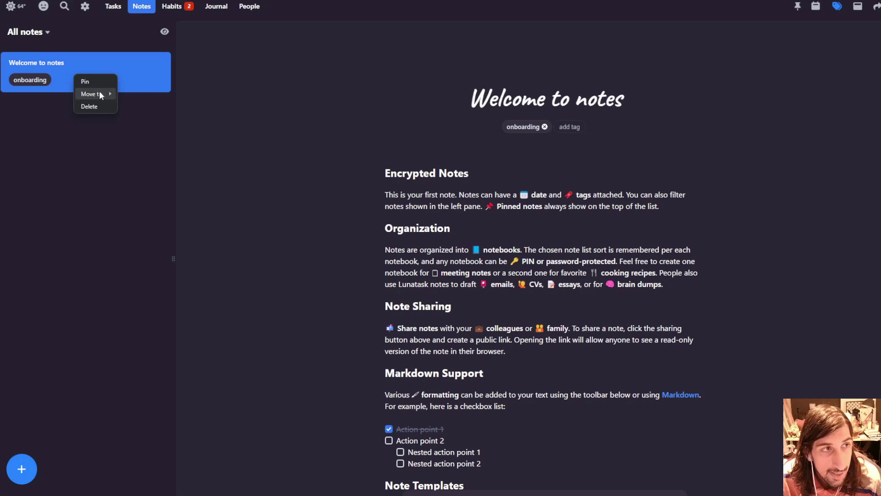
{"action": "mouse_move", "coordinate": [100, 93]}
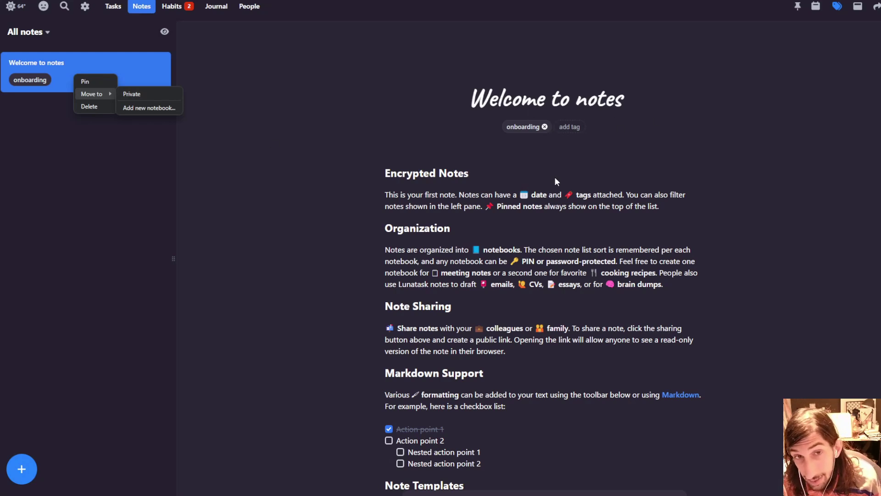
- Dismiss the empty tag field, check the notebooks list again, and reopen the note's actions menu
{"action": "left_click", "coordinate": [572, 128]}
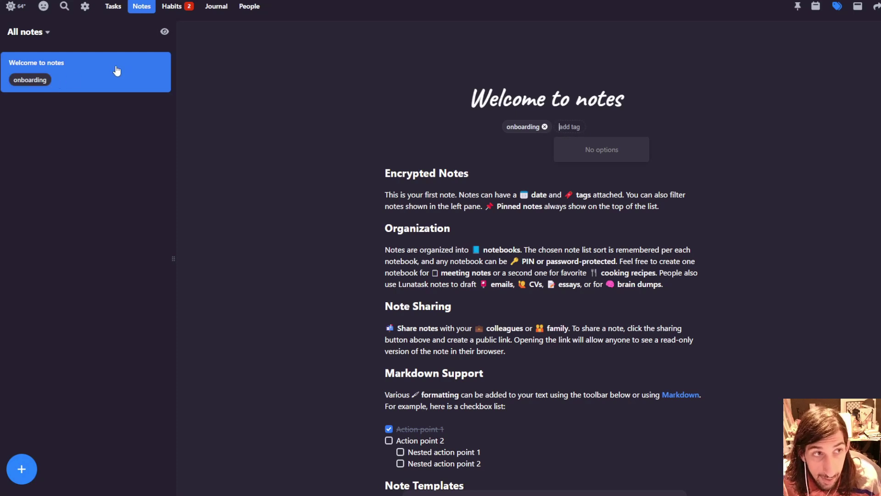
{"action": "key", "text": "Escape"}
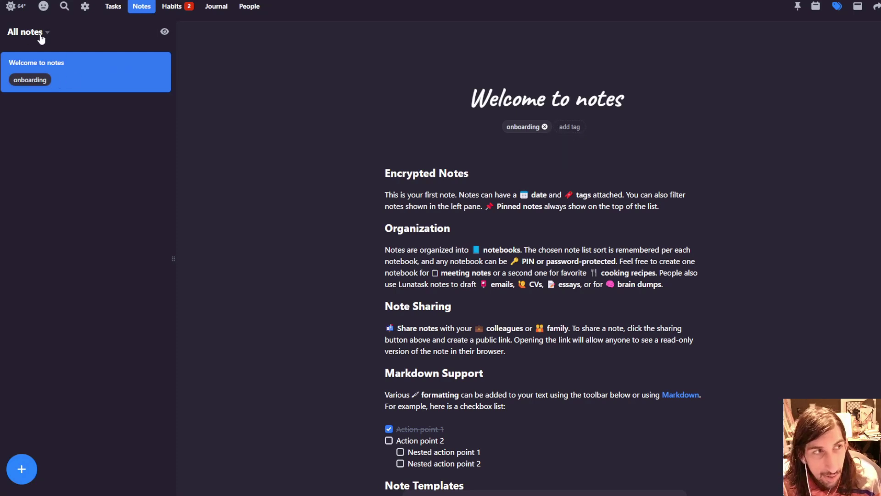
{"action": "left_click", "coordinate": [40, 39]}
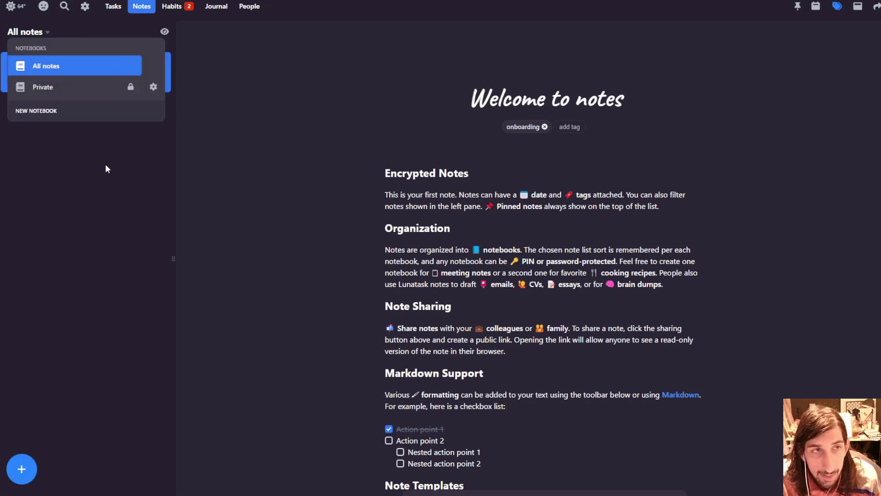
{"action": "left_click", "coordinate": [109, 145]}
{"action": "right_click", "coordinate": [85, 75]}
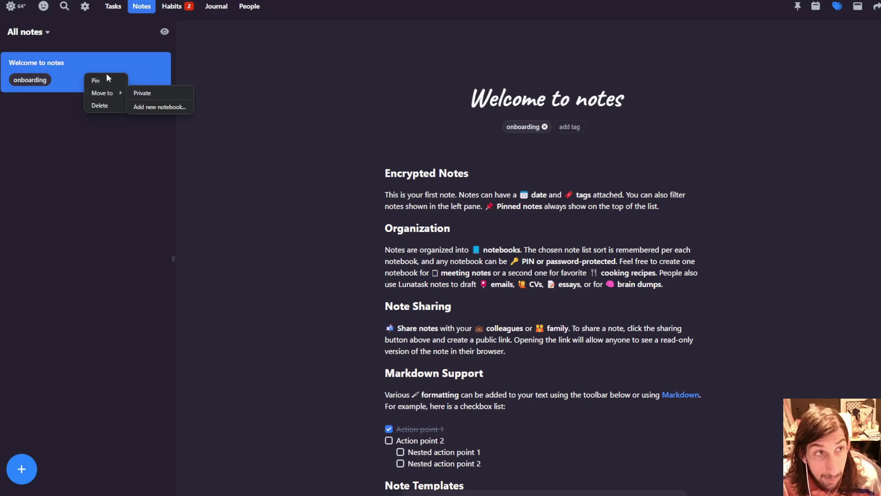
- Close the note's actions menu, hide its tag row, and cancel the date picker without a date
{"action": "left_click", "coordinate": [850, 76]}
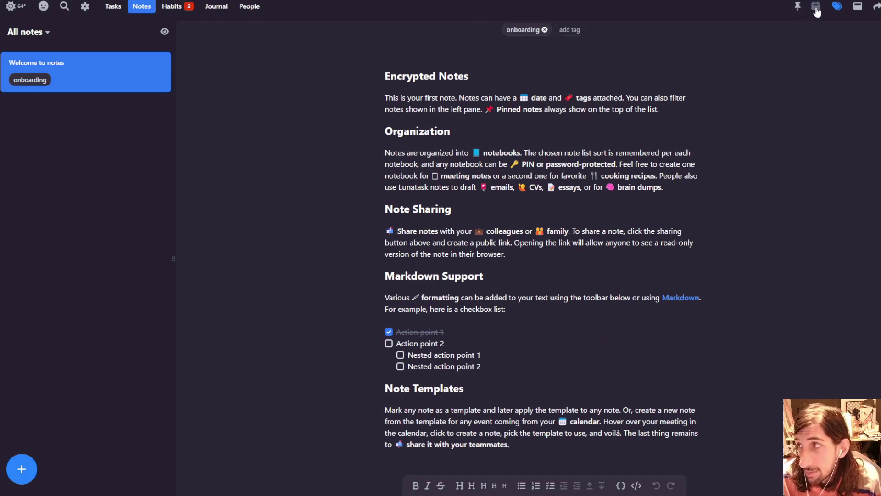
{"action": "left_click", "coordinate": [839, 8]}
{"action": "left_click", "coordinate": [840, 9]}
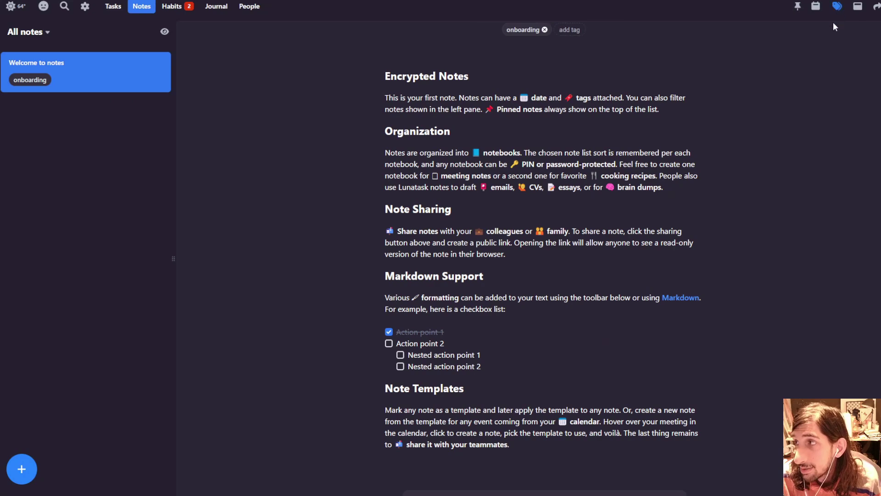
{"action": "left_click", "coordinate": [815, 6]}
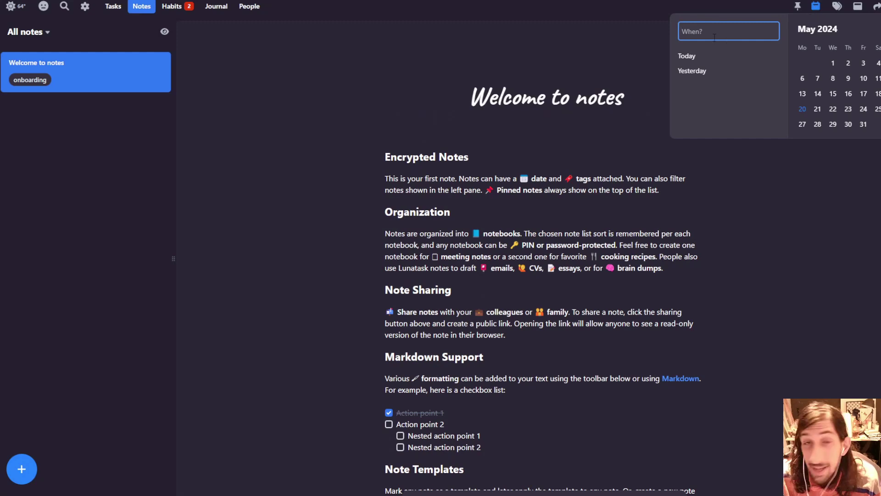
{"action": "left_click", "coordinate": [818, 6]}
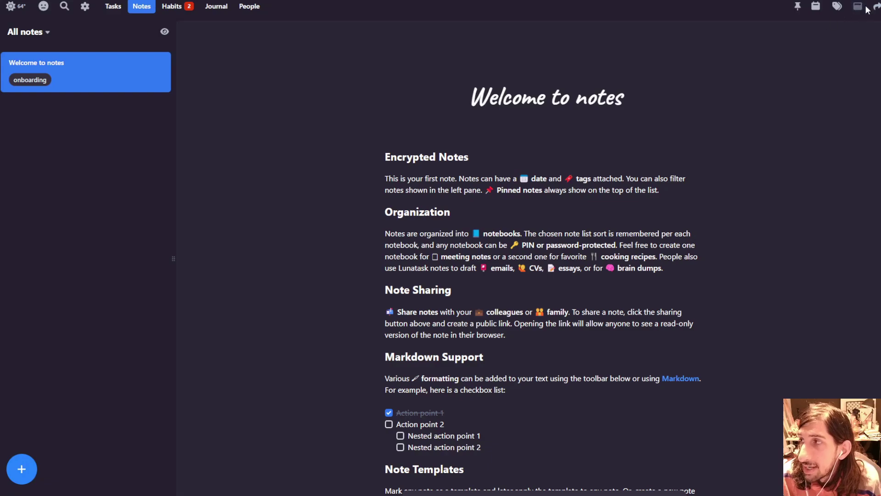
- Look at the note's sharing and extra options without changing them, then scroll through the note
{"action": "left_click", "coordinate": [876, 7]}
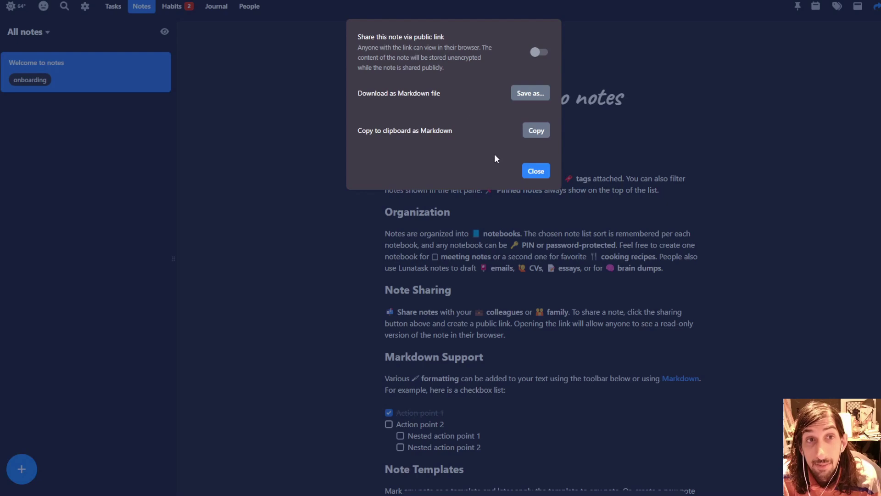
{"action": "left_click", "coordinate": [536, 171]}
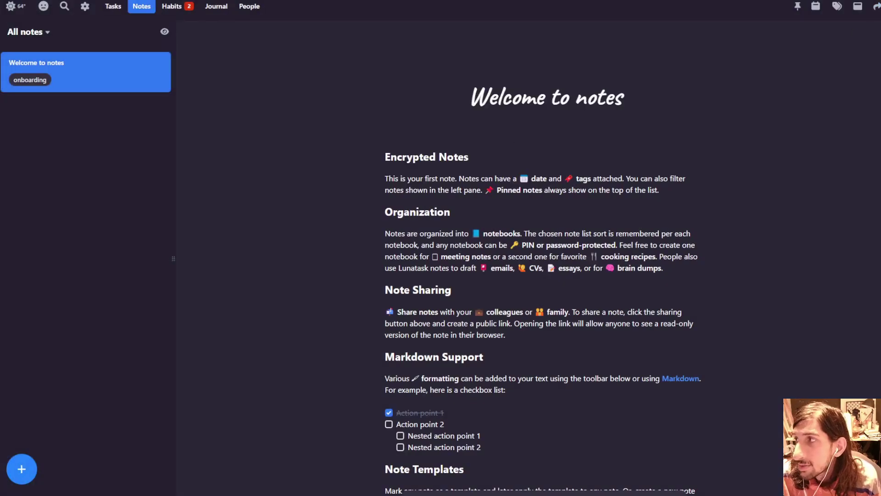
{"action": "left_click", "coordinate": [878, 6]}
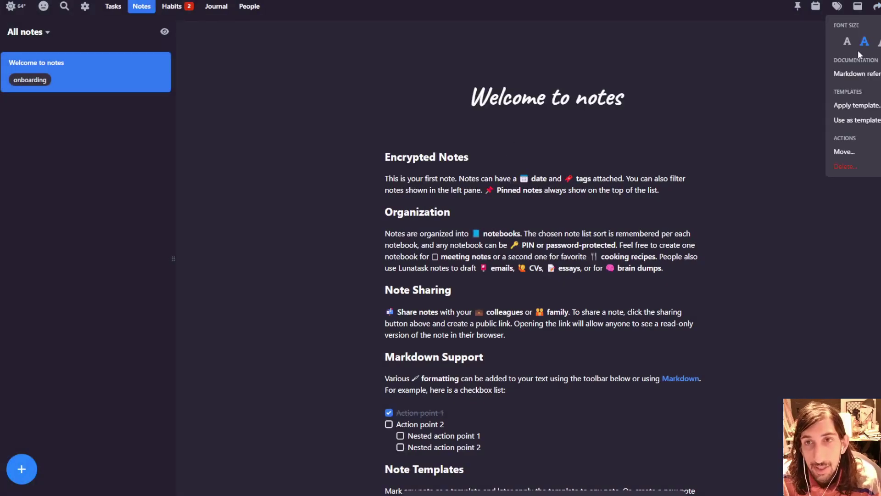
{"action": "left_click", "coordinate": [464, 158]}
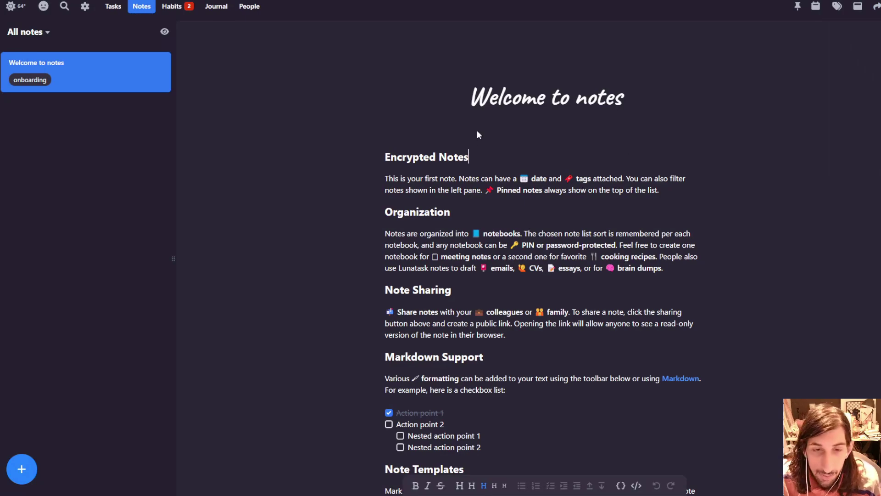
{"action": "scroll", "coordinate": [432, 303], "scroll_direction": "down", "scroll_amount": 1}
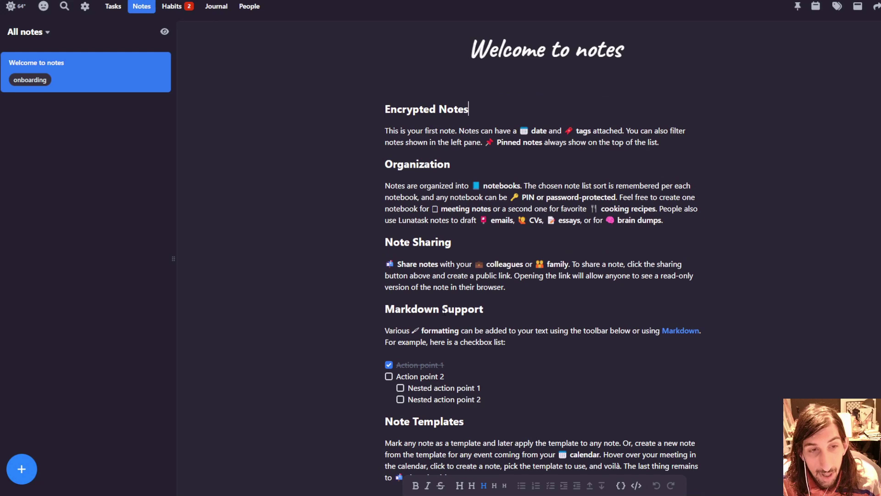
{"action": "scroll", "coordinate": [504, 221], "scroll_direction": "up", "scroll_amount": 1}
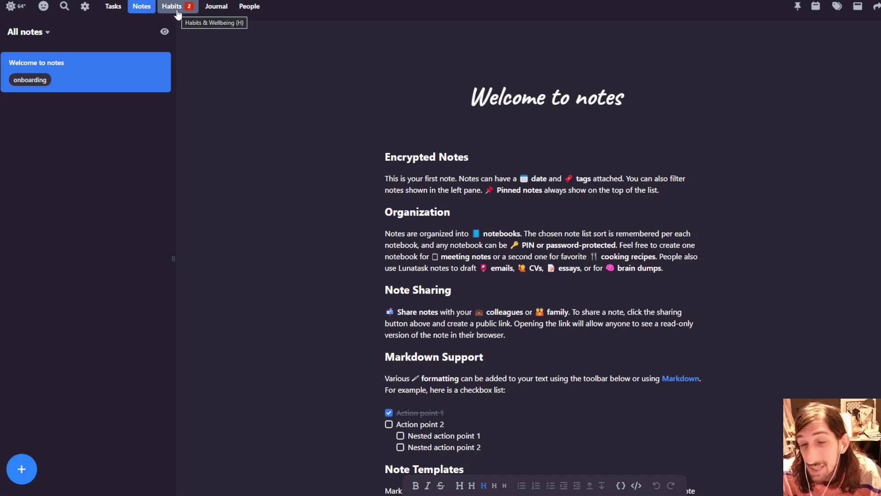
- Create an empty journal entry for today, May 20, and bring up its mood and energy rating
{"action": "left_click", "coordinate": [220, 13]}
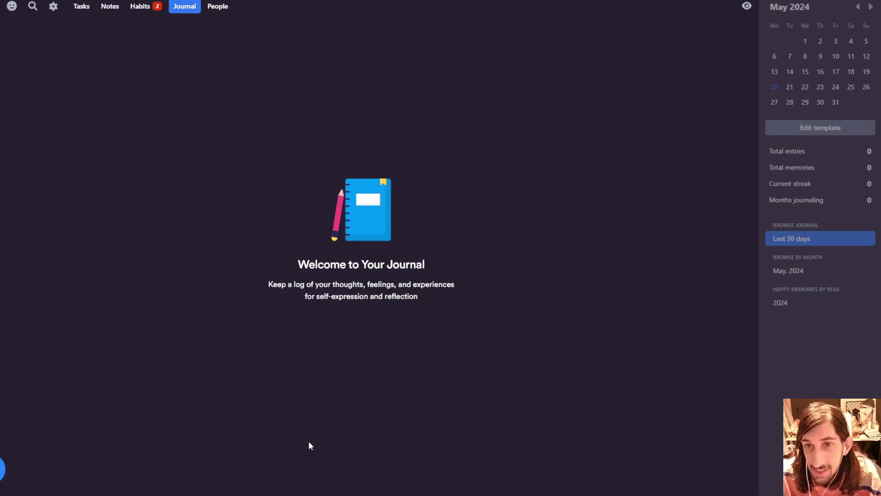
{"action": "left_click", "coordinate": [3, 468]}
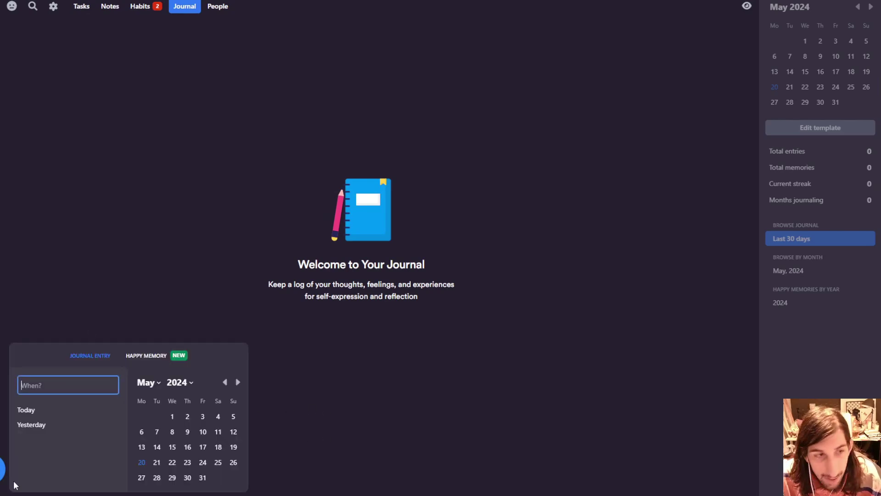
{"action": "left_click", "coordinate": [142, 462]}
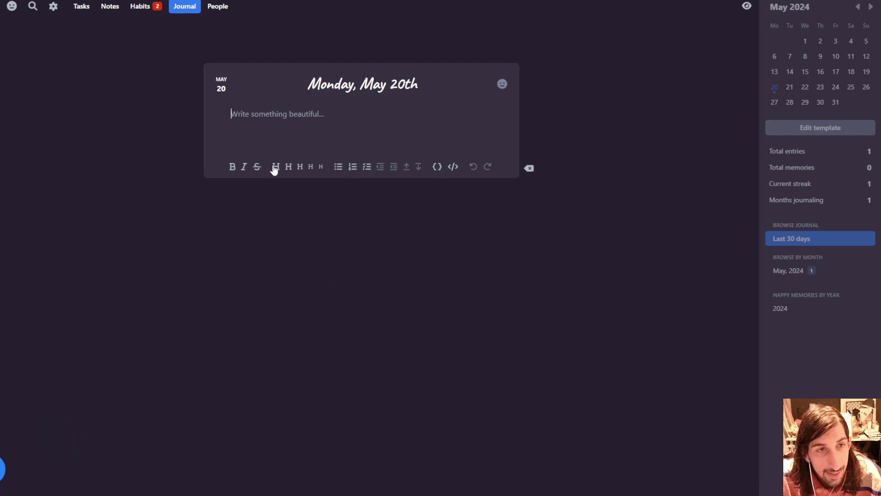
{"action": "type", "text": "#"}
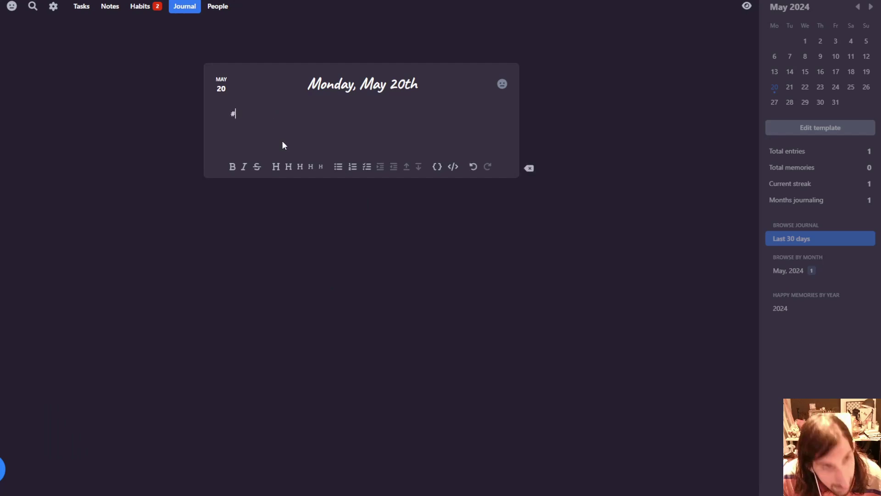
{"action": "type", "text": "## ggg"}
{"action": "key", "text": "BackSpace"}
{"action": "key", "text": "BackSpace"}
{"action": "key", "text": "BackSpace"}
{"action": "key", "text": "BackSpace"}
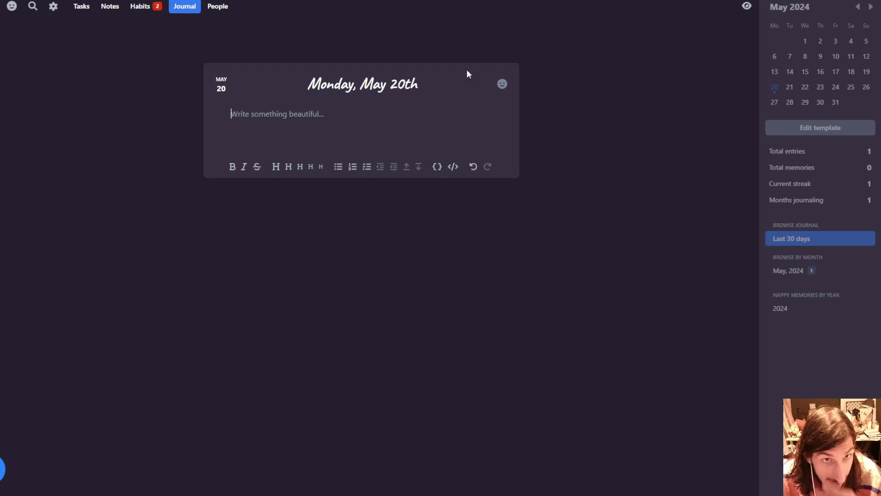
{"action": "left_click", "coordinate": [502, 85]}
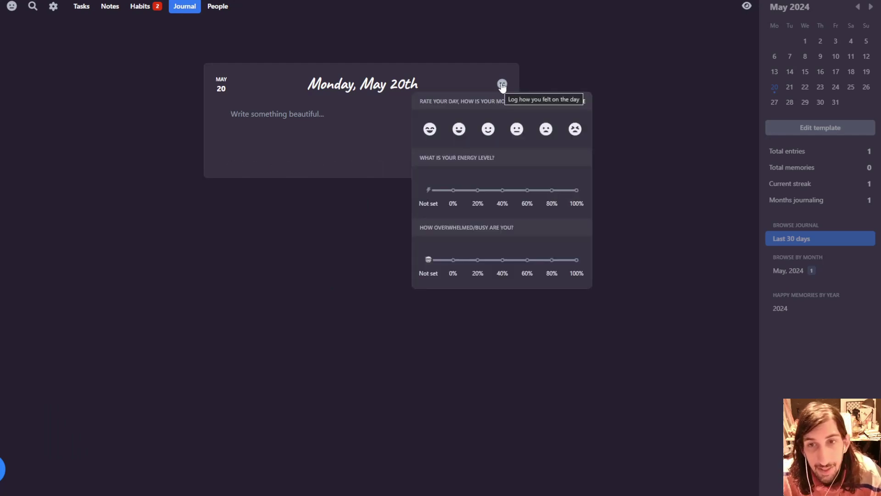
- Dismiss the mood panel without choosing any rating
{"action": "left_click", "coordinate": [693, 132]}
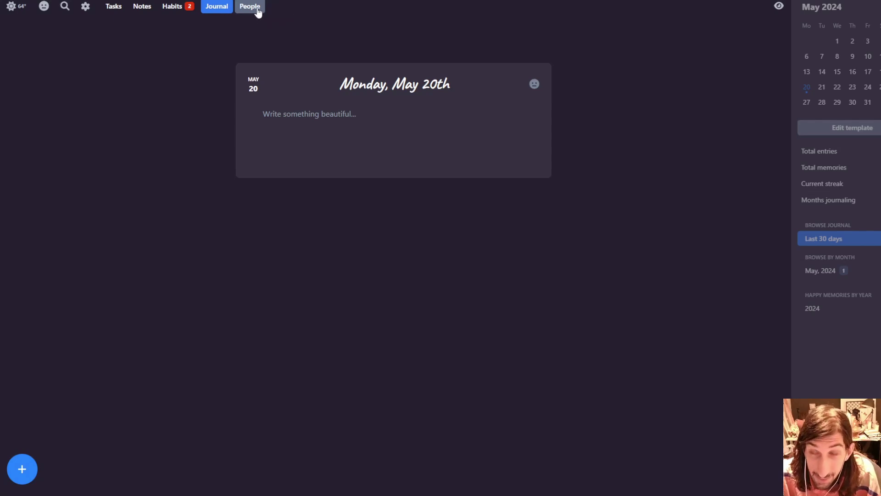
- Switch to the empty People section
{"action": "left_click", "coordinate": [259, 10]}
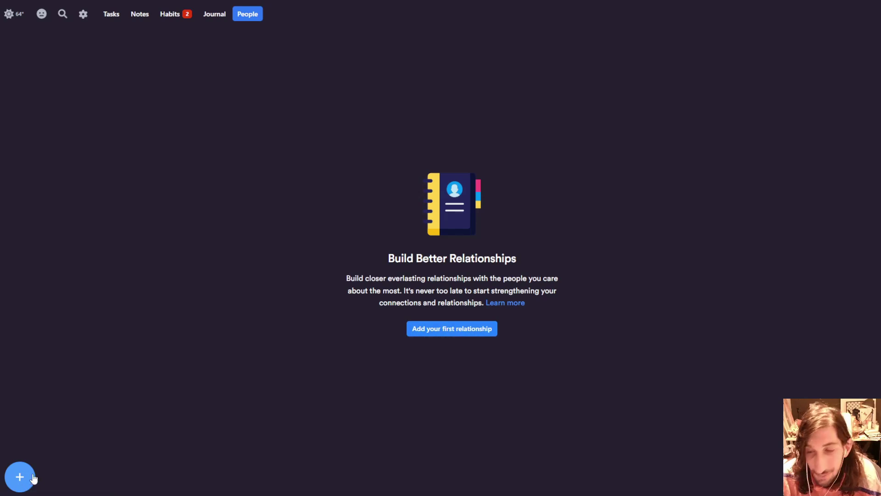
- Add a new person with their first and last name, then bring up the closeness levels
{"action": "left_click", "coordinate": [25, 478]}
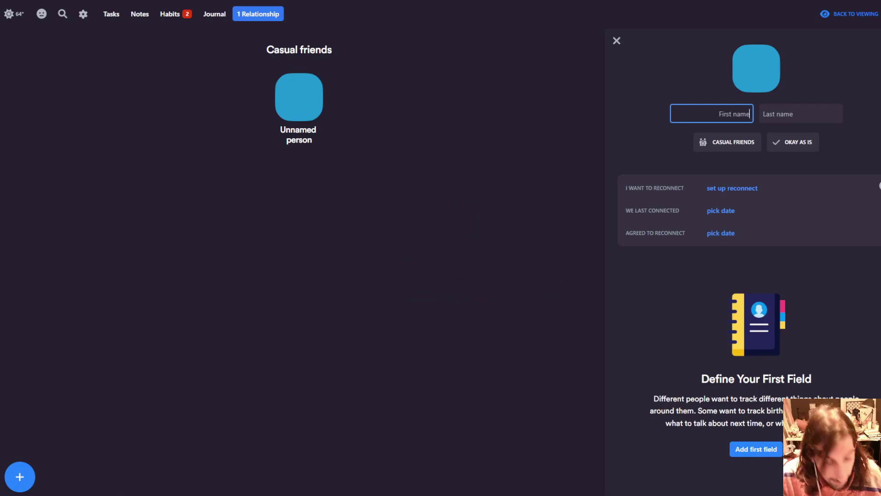
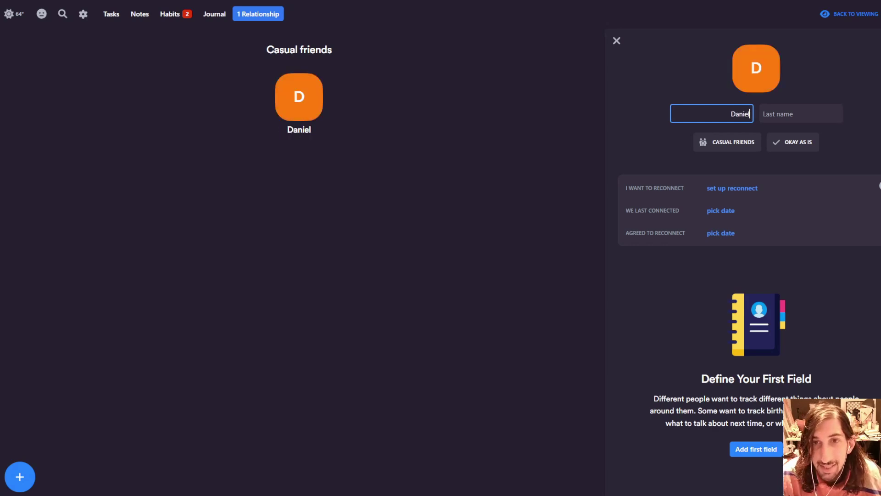
{"action": "key", "text": "Return"}
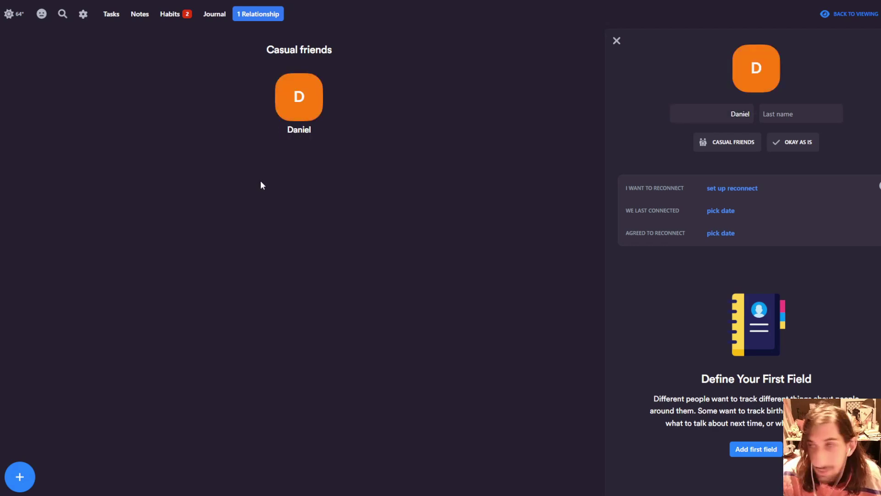
{"action": "left_click", "coordinate": [785, 114]}
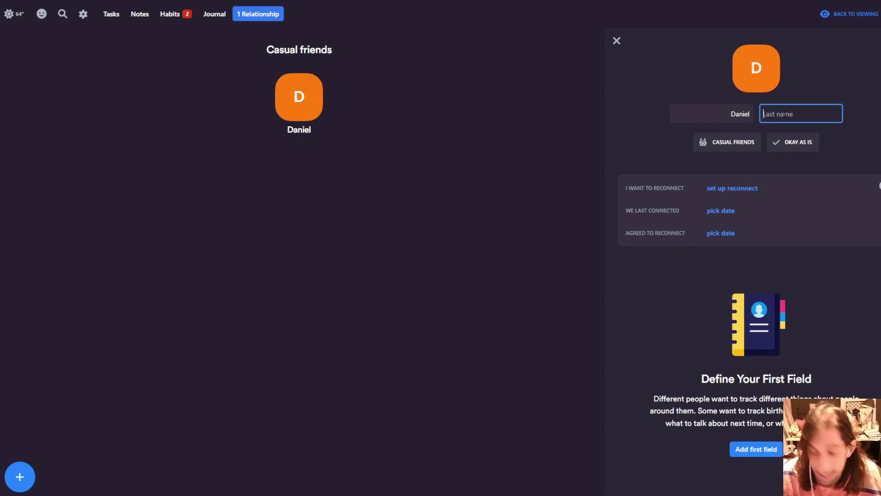
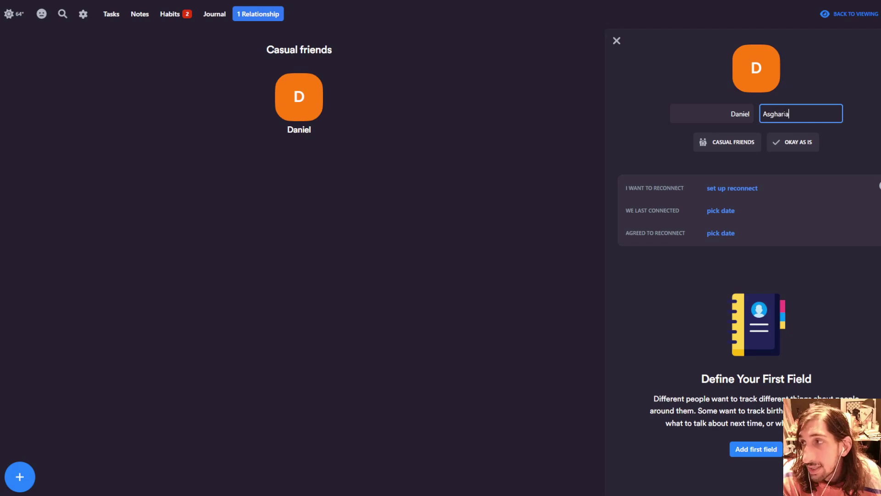
{"action": "left_click", "coordinate": [737, 148]}
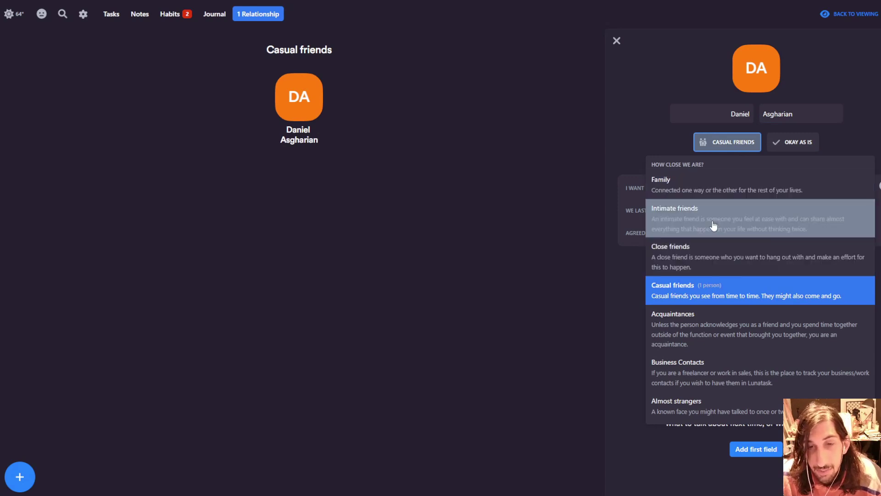
- Make the person a Close friend, reconnecting weekly, last connected May 18, 2024
{"action": "left_click", "coordinate": [709, 258]}
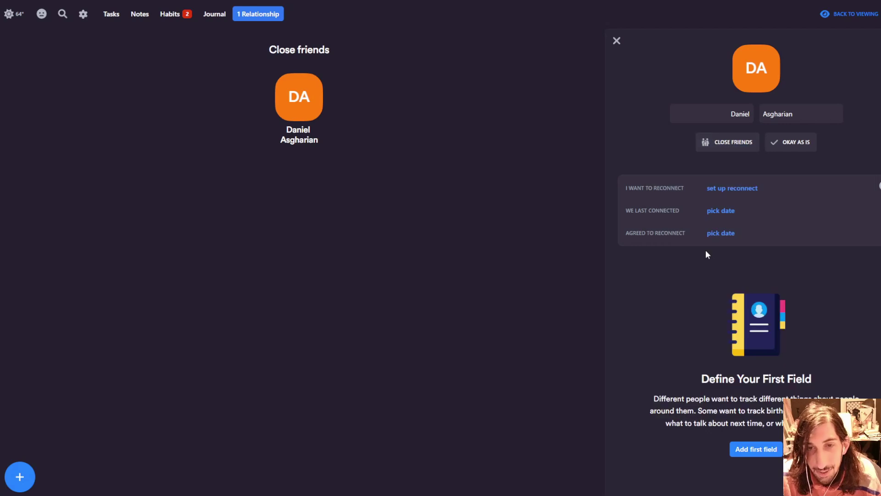
{"action": "left_click", "coordinate": [736, 194]}
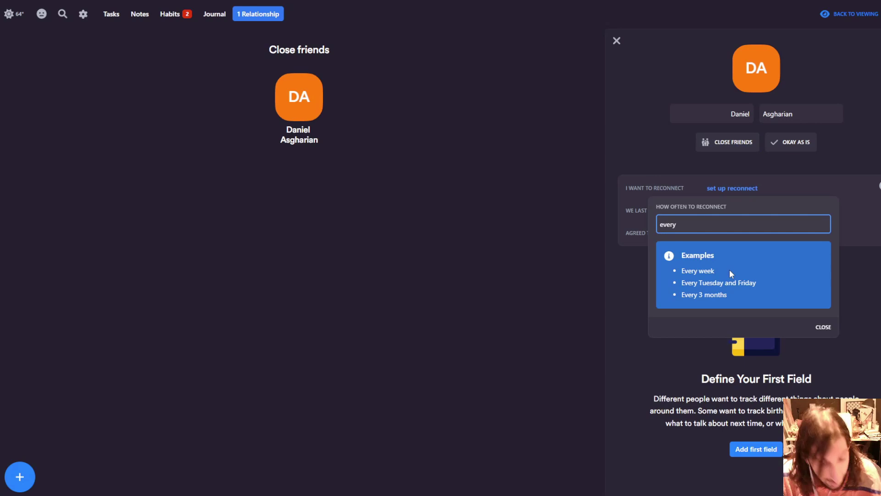
{"action": "type", "text": "week"}
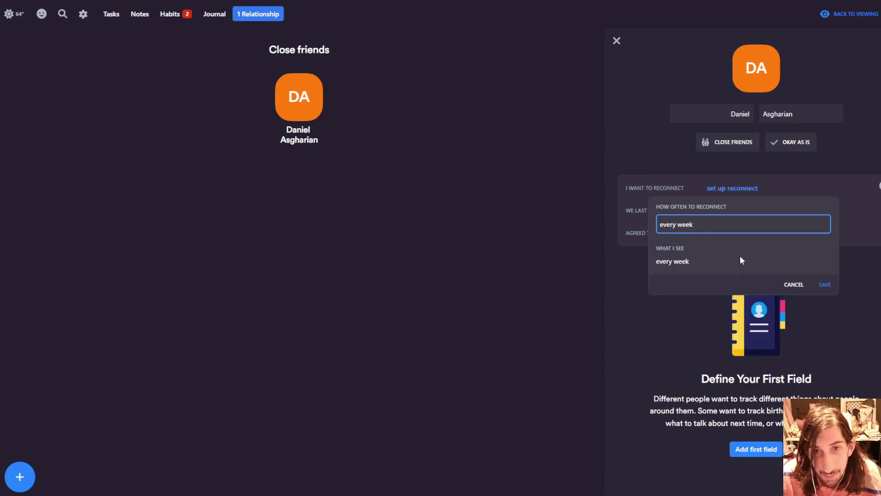
{"action": "left_click", "coordinate": [822, 284]}
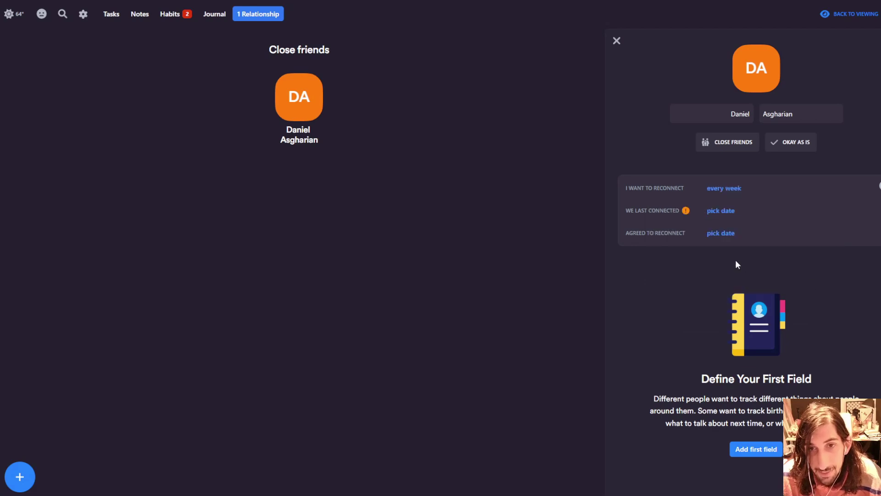
{"action": "left_click", "coordinate": [724, 213]}
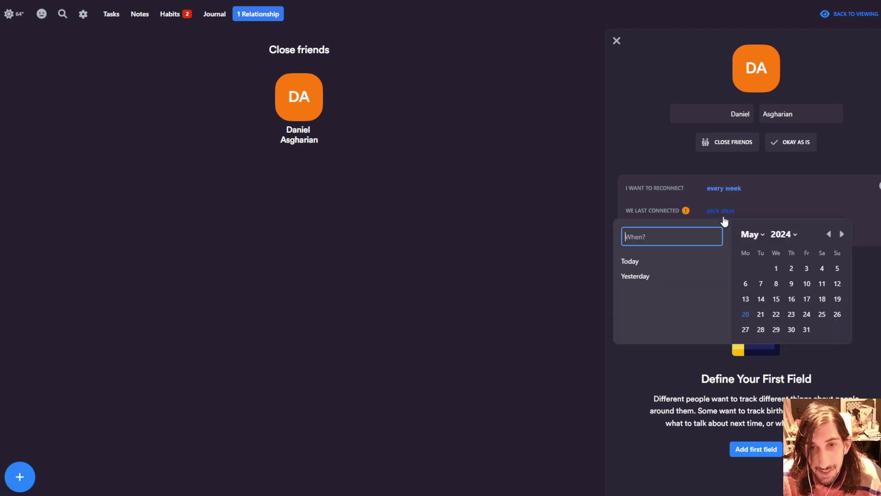
{"action": "left_click", "coordinate": [823, 299]}
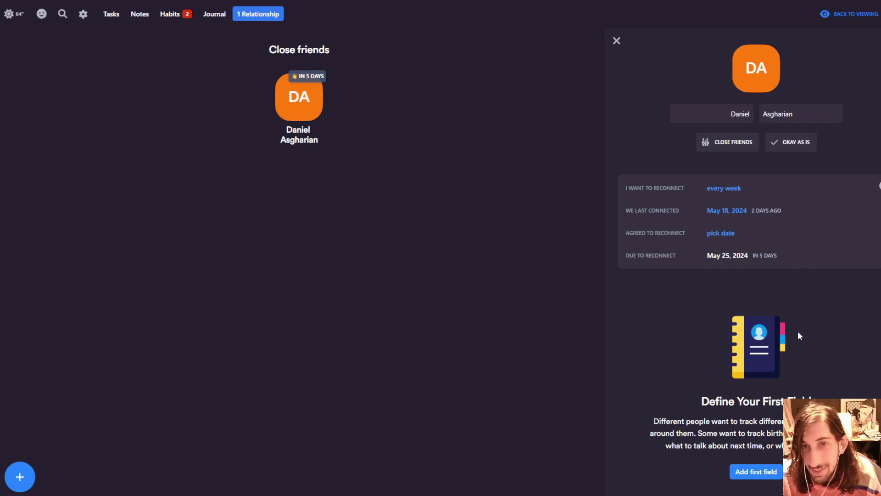
{"action": "left_click", "coordinate": [798, 151]}
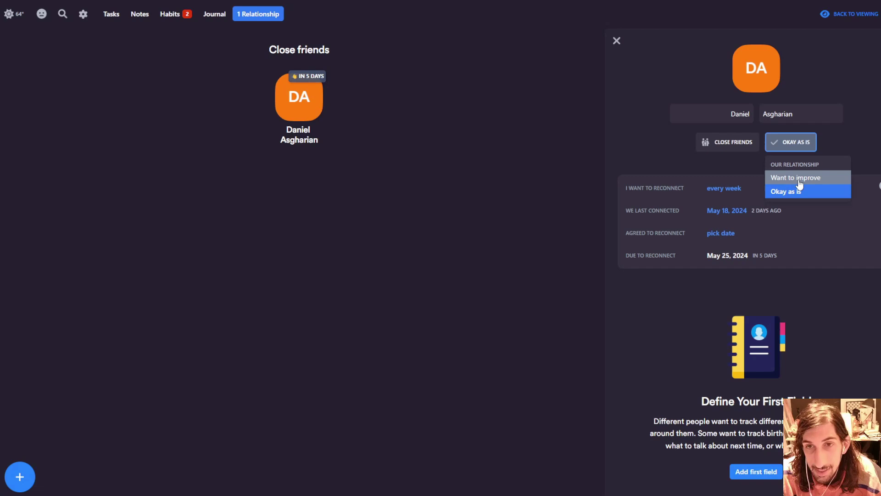
- Mark the close-friend relationship as 'Want to improve' and start adding a first field to the card
{"action": "left_click", "coordinate": [794, 183]}
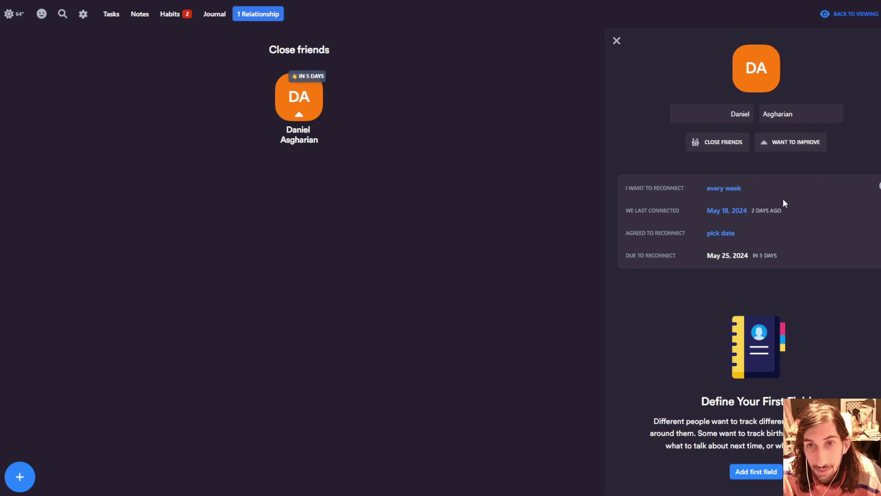
{"action": "left_click", "coordinate": [745, 477]}
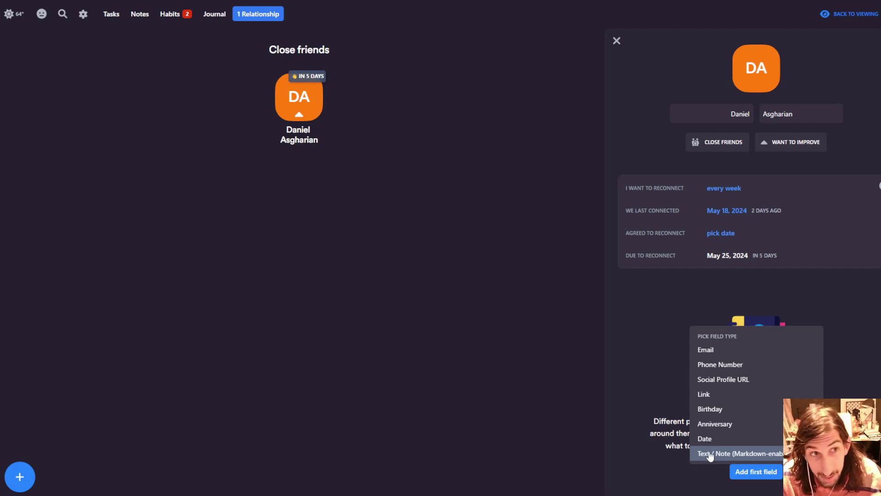
- Add a Text / Note field named GIFT IDEAS with the value 'Lego'
{"action": "left_click", "coordinate": [711, 456]}
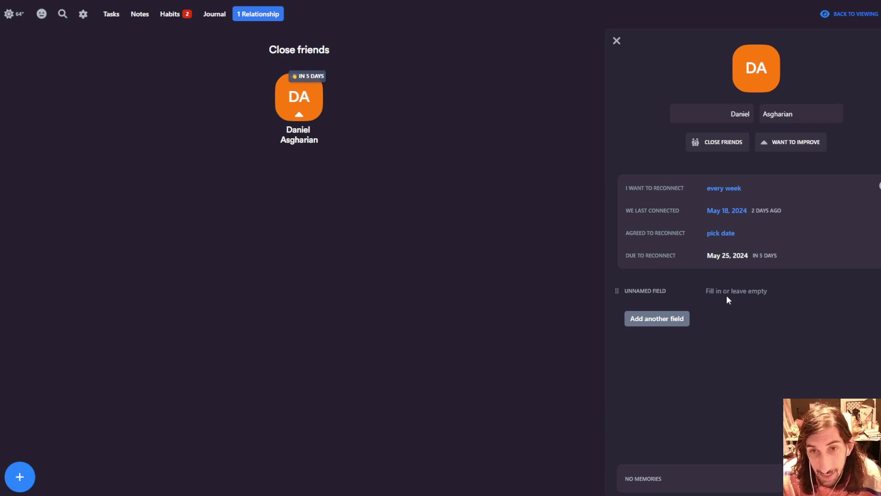
{"action": "left_click", "coordinate": [645, 298]}
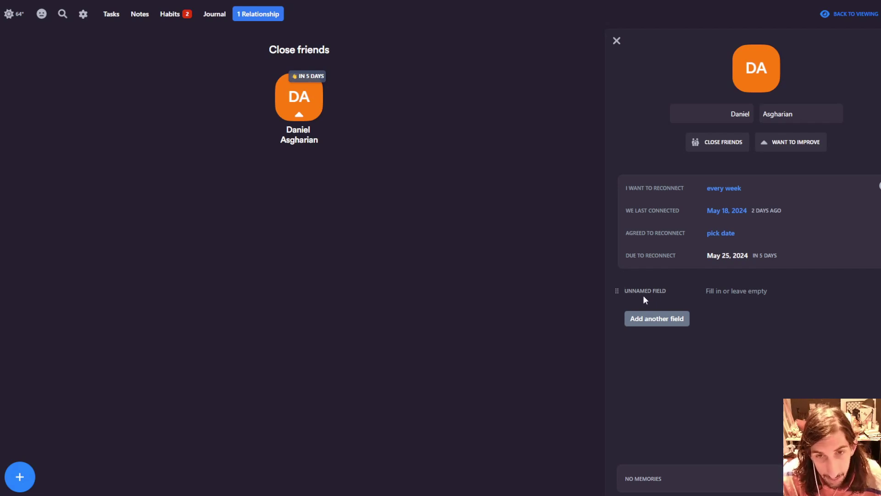
{"action": "type", "text": "GIFT IDEAS"}
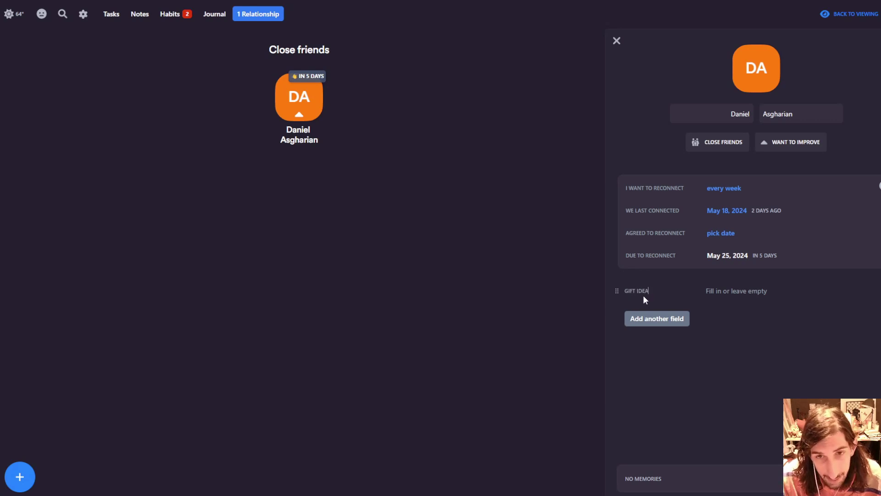
{"action": "left_click", "coordinate": [719, 291]}
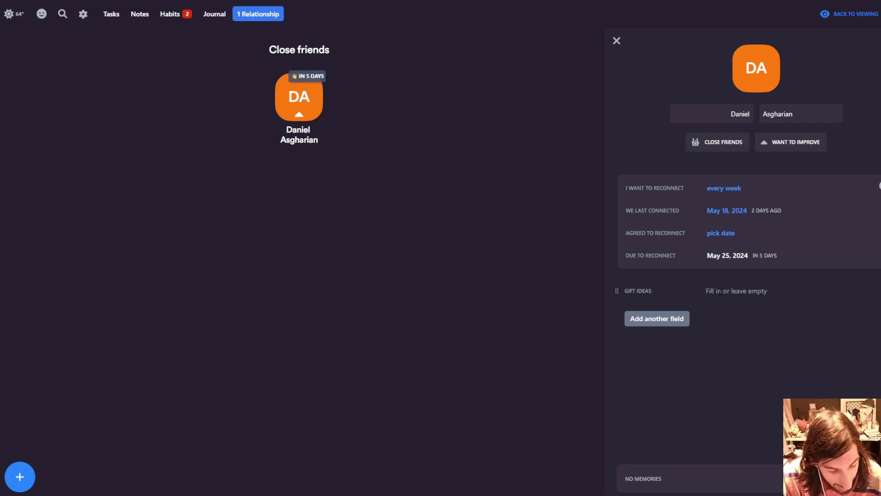
{"action": "type", "text": "Lego"}
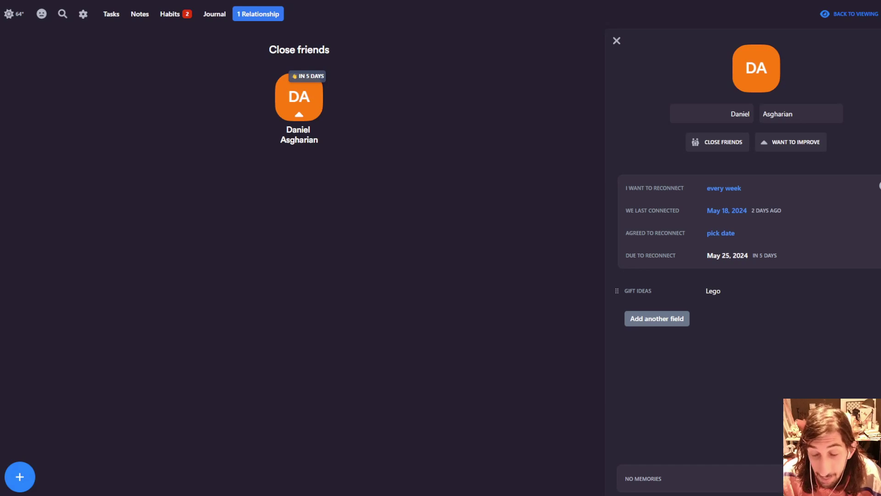
- Start a new memory dated May 20 for the friend, then close his card
{"action": "left_click", "coordinate": [757, 478]}
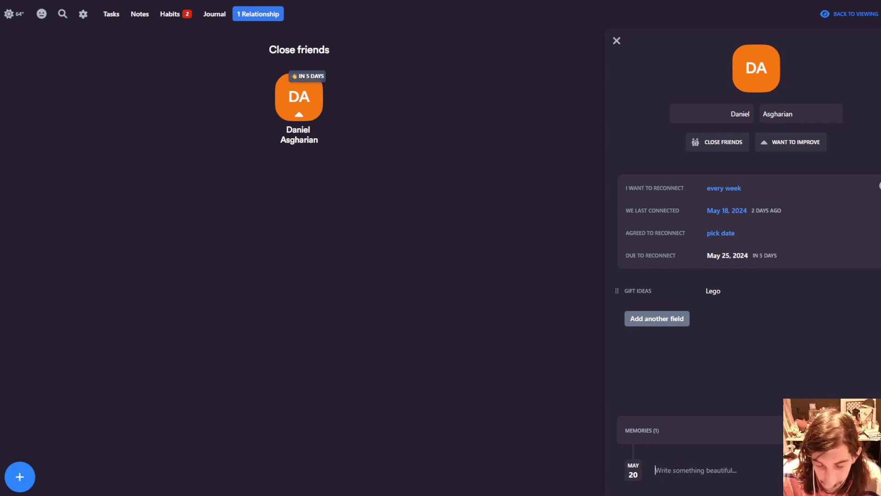
{"action": "left_click", "coordinate": [633, 475]}
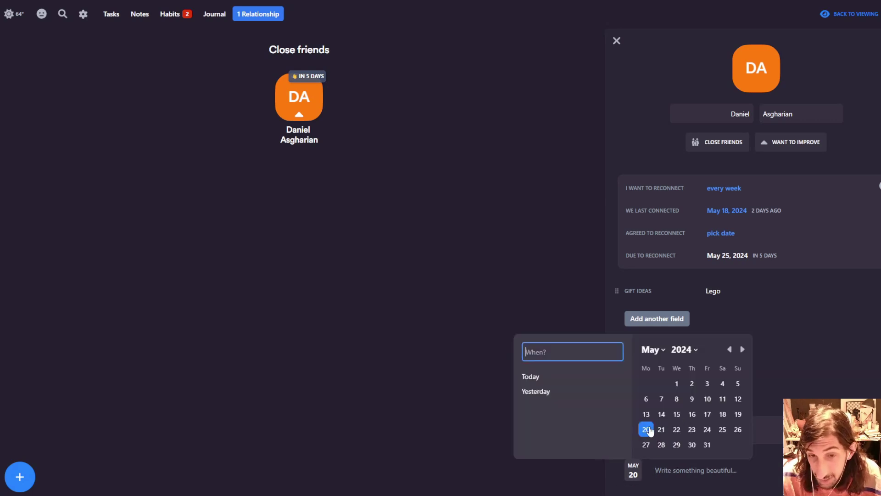
{"action": "left_click", "coordinate": [671, 475]}
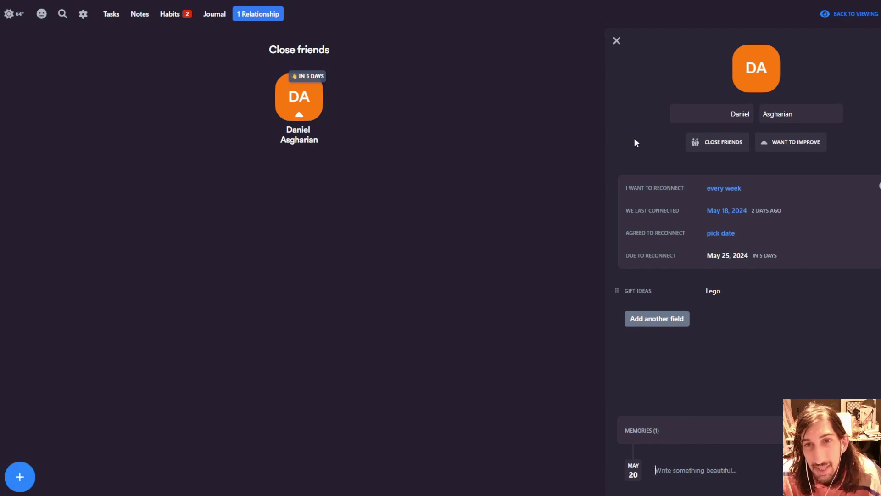
{"action": "left_click", "coordinate": [617, 46]}
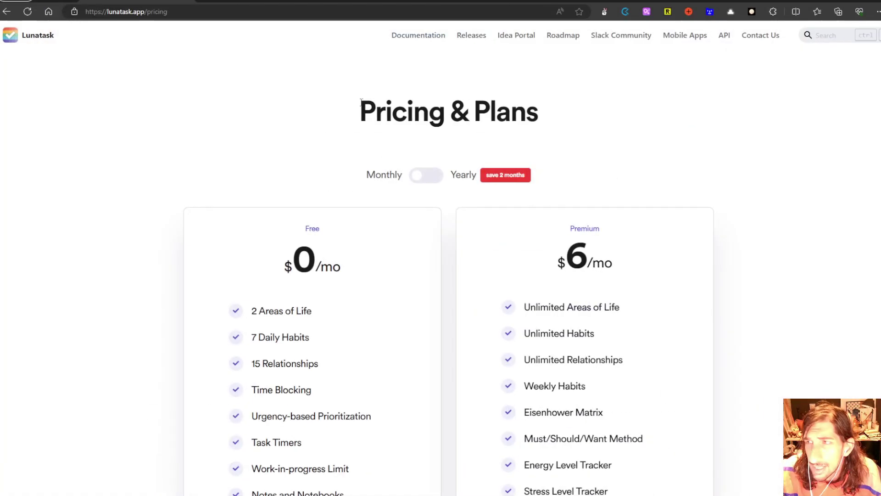
- Scroll through the Free ($0/mo) and Premium ($6/mo) plan feature lists
{"action": "scroll", "coordinate": [306, 351], "scroll_direction": "down", "scroll_amount": 1}
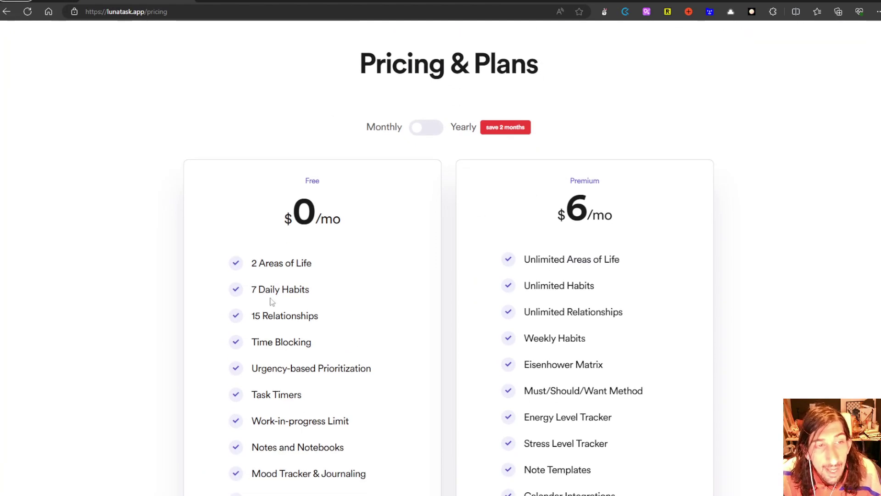
{"action": "scroll", "coordinate": [272, 302], "scroll_direction": "down", "scroll_amount": 2}
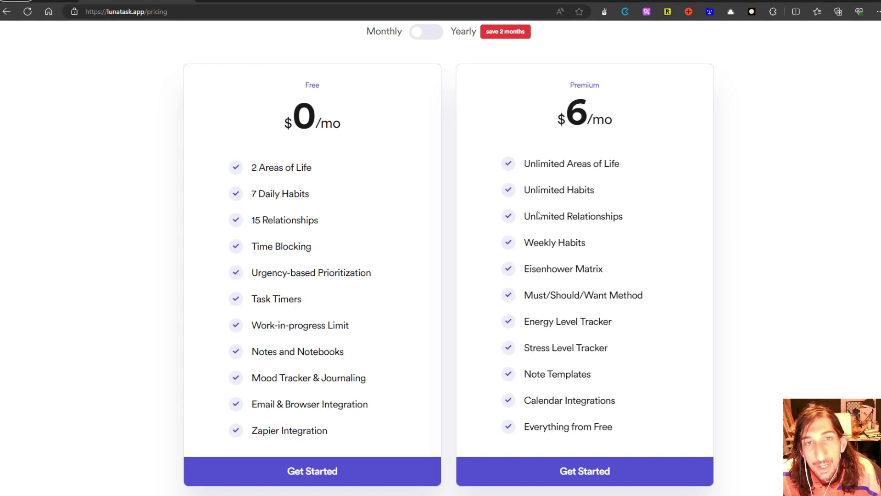
{"action": "scroll", "coordinate": [540, 216], "scroll_direction": "up", "scroll_amount": 1}
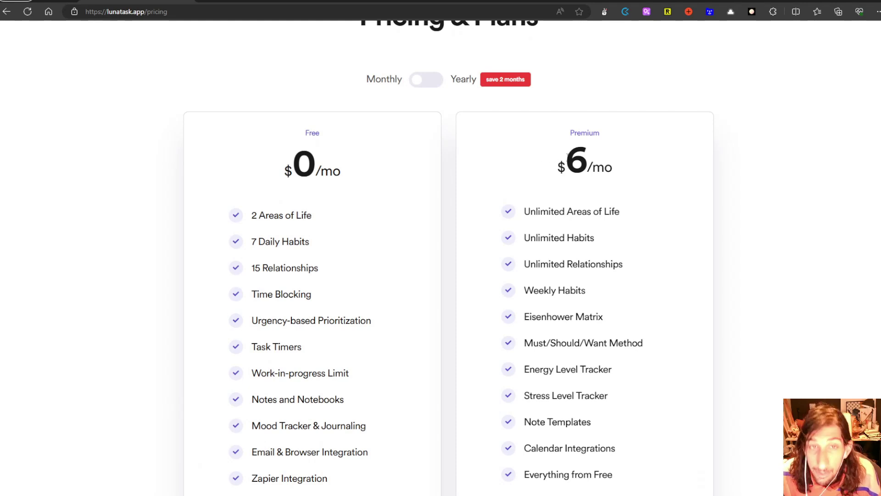
{"action": "scroll", "coordinate": [568, 158], "scroll_direction": "down", "scroll_amount": 1}
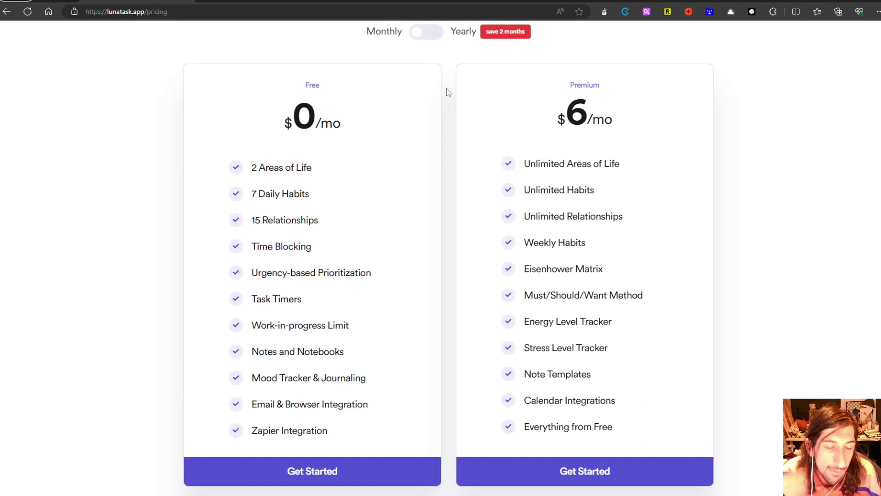
{"action": "scroll", "coordinate": [500, 103], "scroll_direction": "up", "scroll_amount": 1}
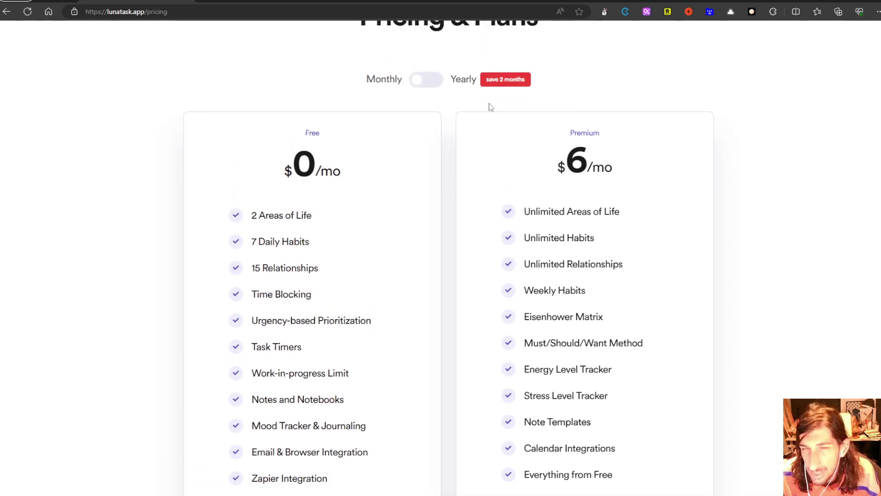
{"action": "scroll", "coordinate": [487, 99], "scroll_direction": "down", "scroll_amount": 1}
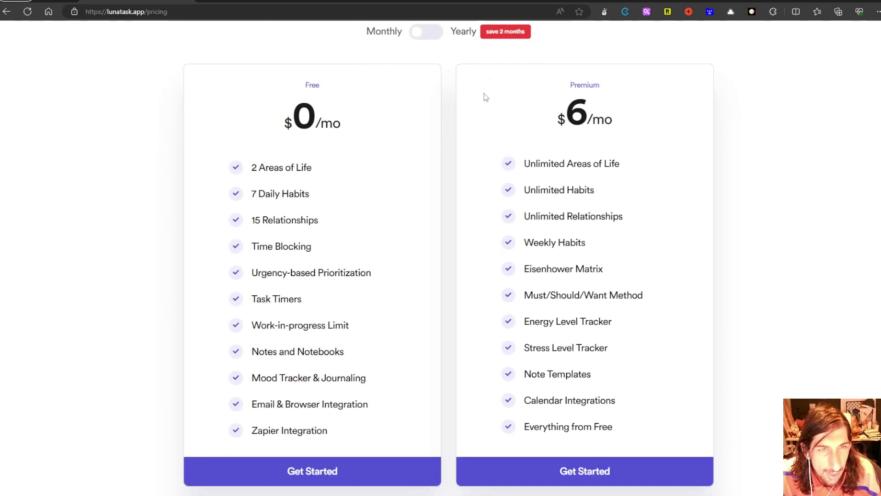
- Switch pricing to Yearly so Premium shows $5/mo, and scroll the plans
{"action": "left_click", "coordinate": [428, 40]}
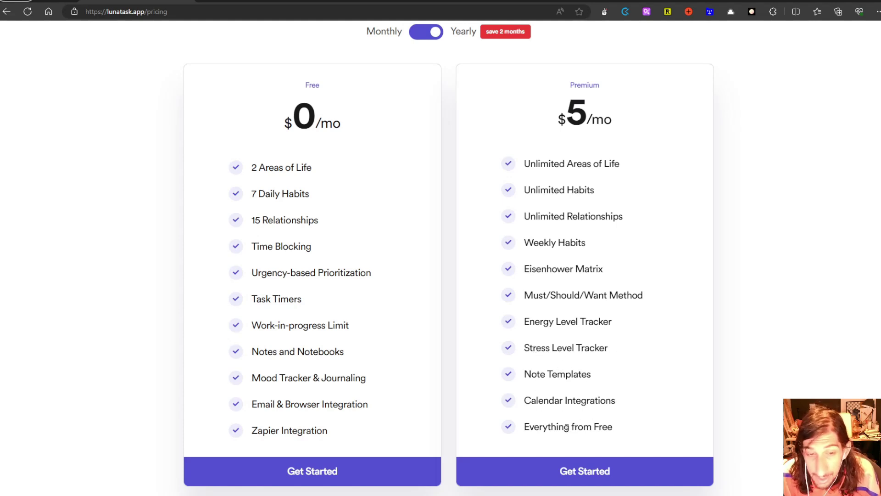
{"action": "scroll", "coordinate": [398, 358], "scroll_direction": "down", "scroll_amount": 1}
{"action": "scroll", "coordinate": [358, 331], "scroll_direction": "up", "scroll_amount": 2}
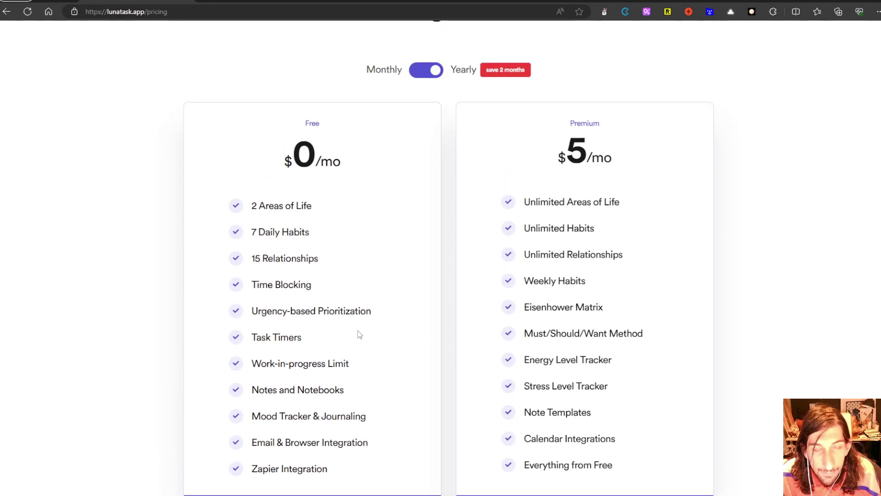
{"action": "scroll", "coordinate": [447, 376], "scroll_direction": "down", "scroll_amount": 4}
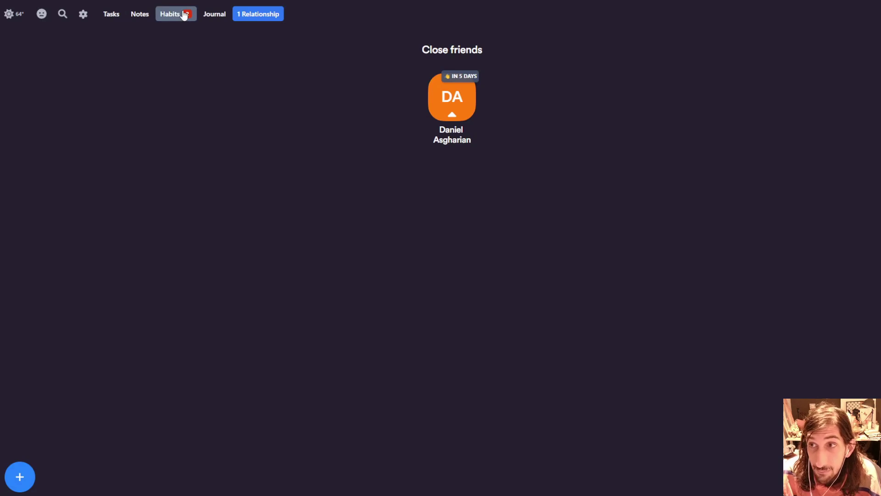
- View the Habits tracker, then open Settings on the Connected apps page
{"action": "left_click", "coordinate": [184, 15]}
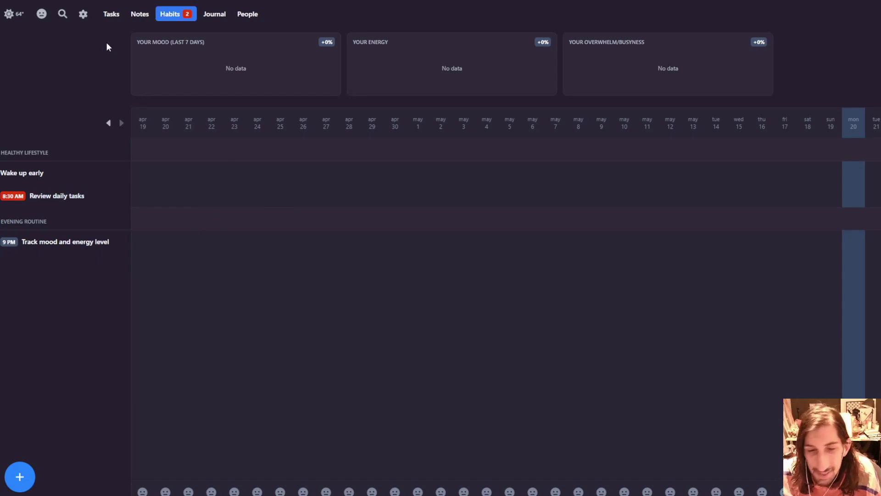
{"action": "left_click", "coordinate": [83, 15]}
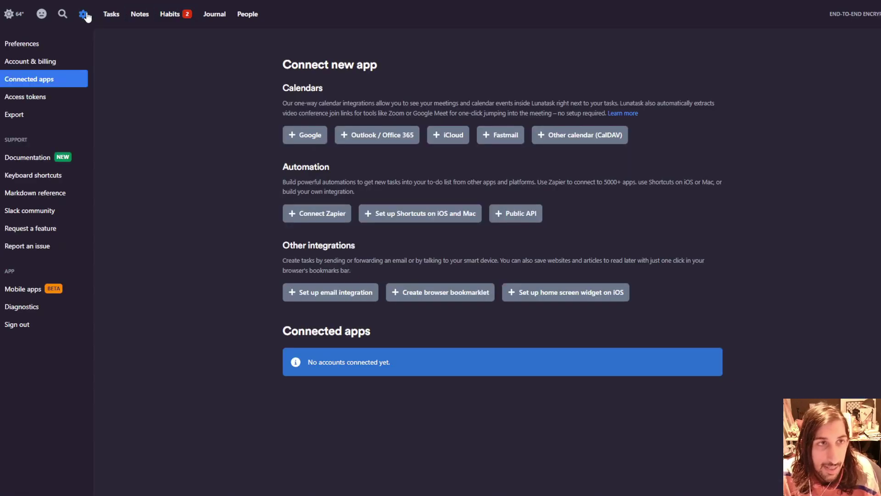
- Open the Mobile apps page and read through its iOS and Android beta FAQ
{"action": "left_click", "coordinate": [36, 290]}
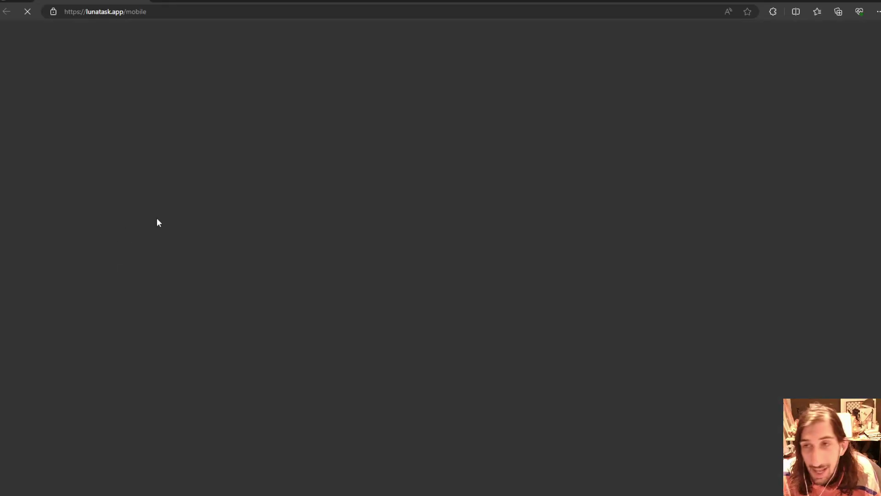
{"action": "scroll", "coordinate": [409, 238], "scroll_direction": "down", "scroll_amount": 2}
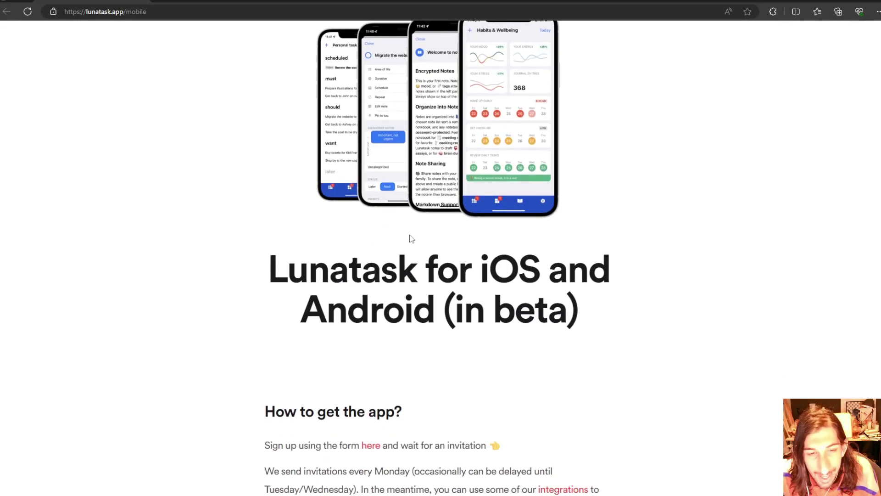
{"action": "scroll", "coordinate": [409, 240], "scroll_direction": "down", "scroll_amount": 1}
{"action": "scroll", "coordinate": [430, 242], "scroll_direction": "down", "scroll_amount": 4}
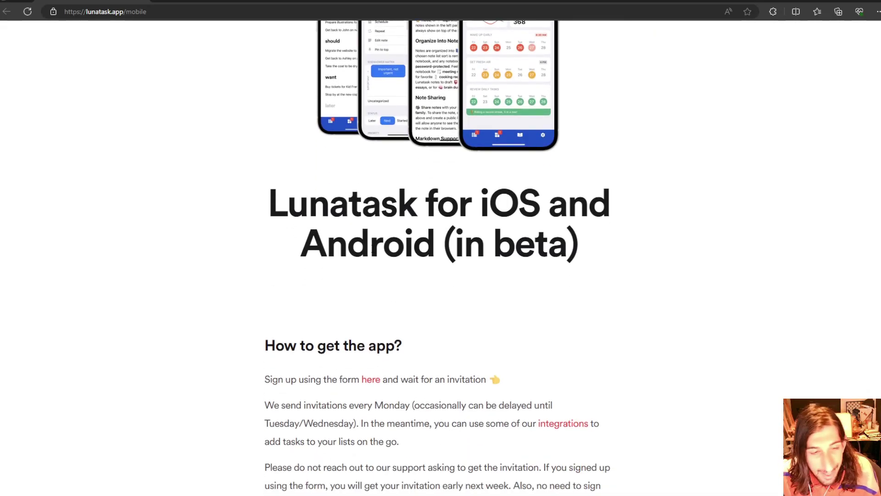
{"action": "scroll", "coordinate": [412, 270], "scroll_direction": "down", "scroll_amount": 10}
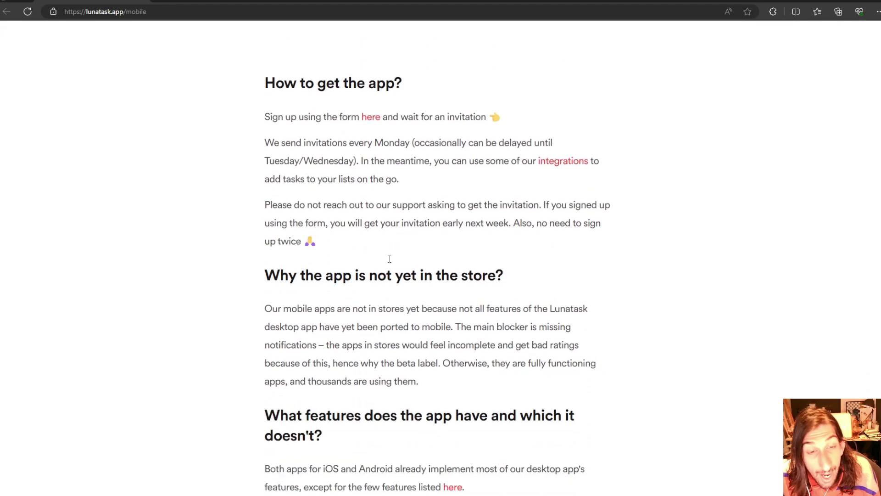
{"action": "scroll", "coordinate": [415, 266], "scroll_direction": "down", "scroll_amount": 4}
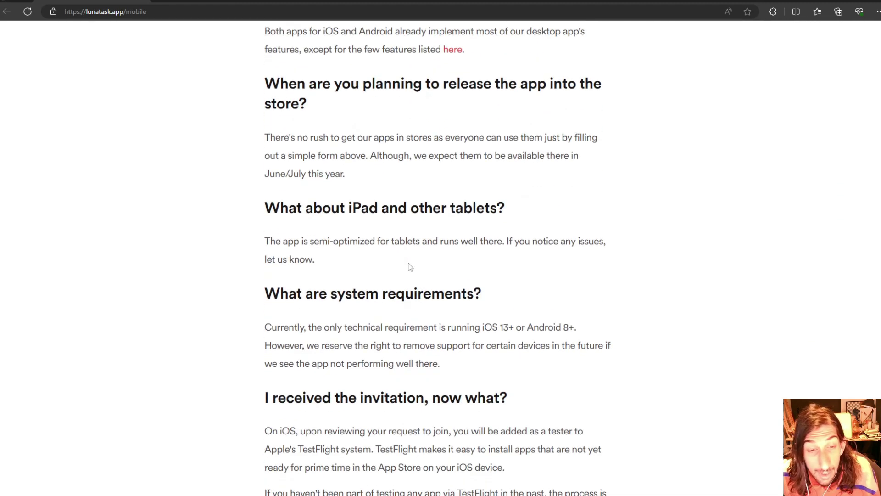
{"action": "scroll", "coordinate": [405, 260], "scroll_direction": "up", "scroll_amount": 20}
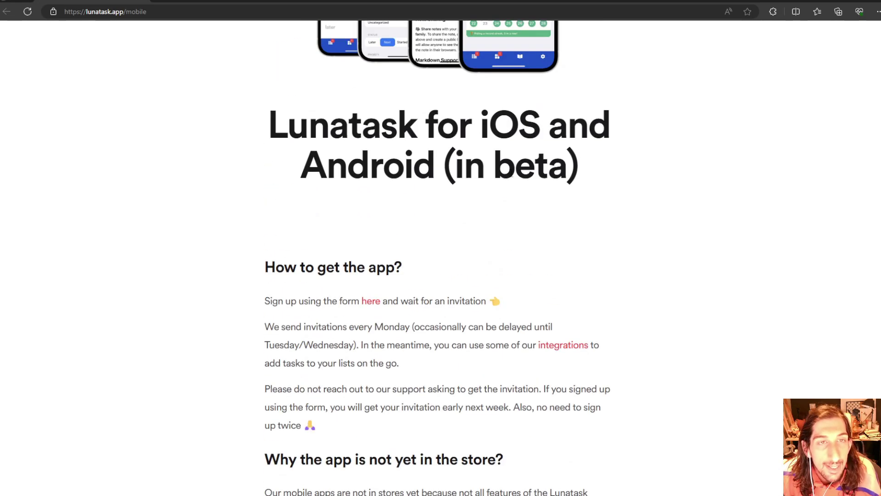